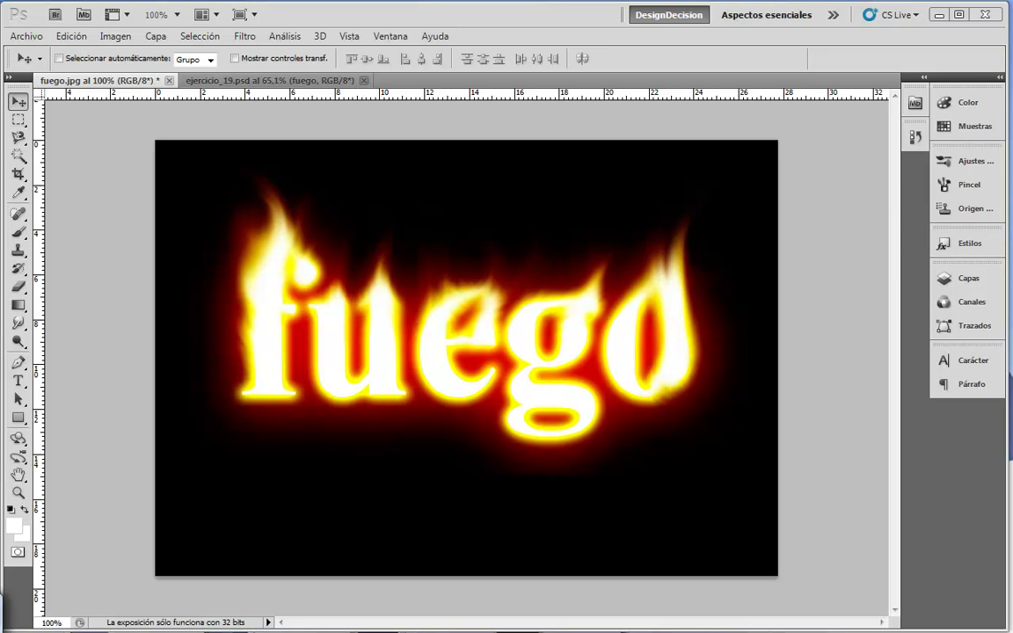
Compare the finished fuego.jpg flame example with ejercicio_19.psd, ending on ejercicio_19.psd.
{"action": "left_click", "coordinate": [227, 81]}
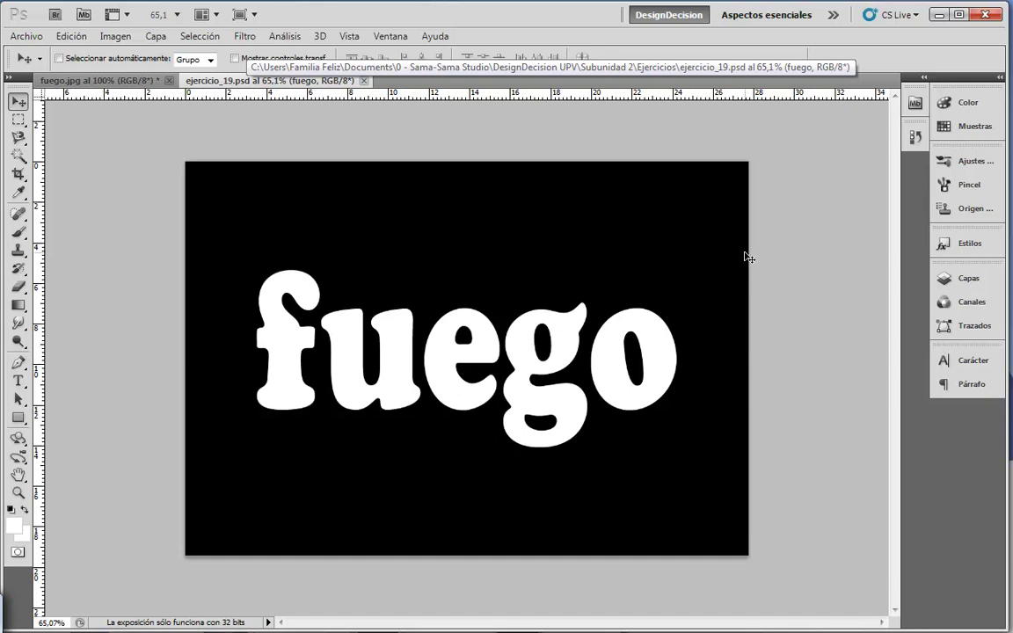
{"action": "key", "text": "ctrl+Tab"}
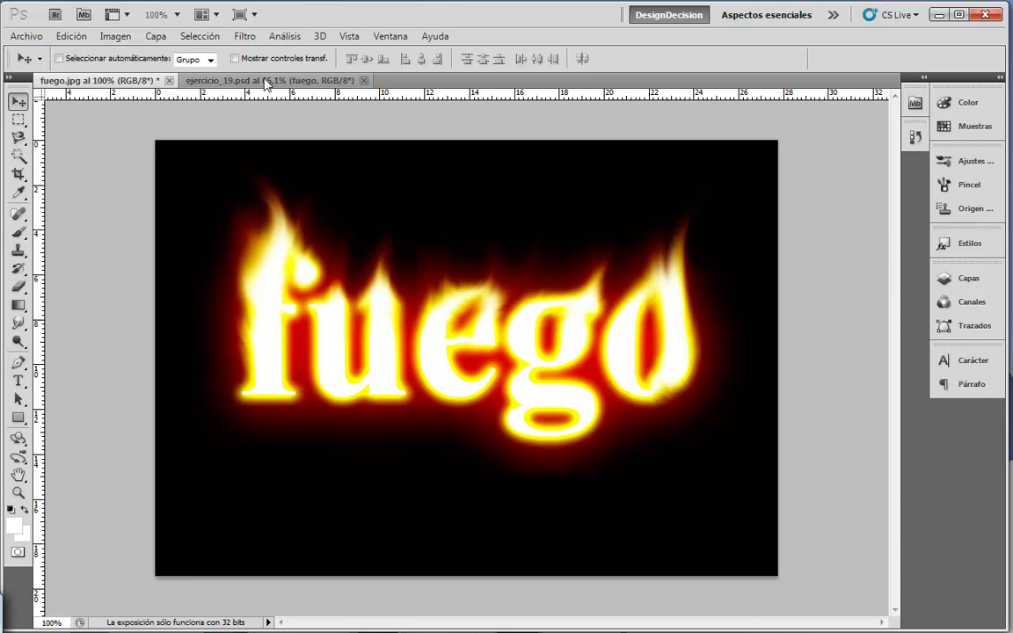
{"action": "left_click", "coordinate": [274, 81]}
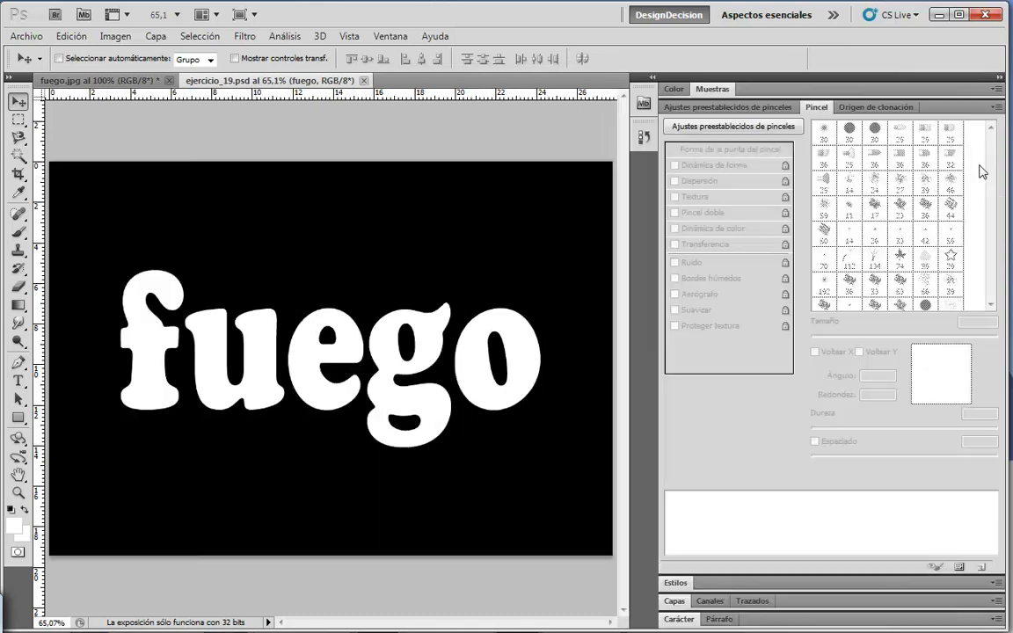
Expand the panel dock to view Muestras, then collapse it and show the Capas panel.
{"action": "double_click", "coordinate": [934, 77]}
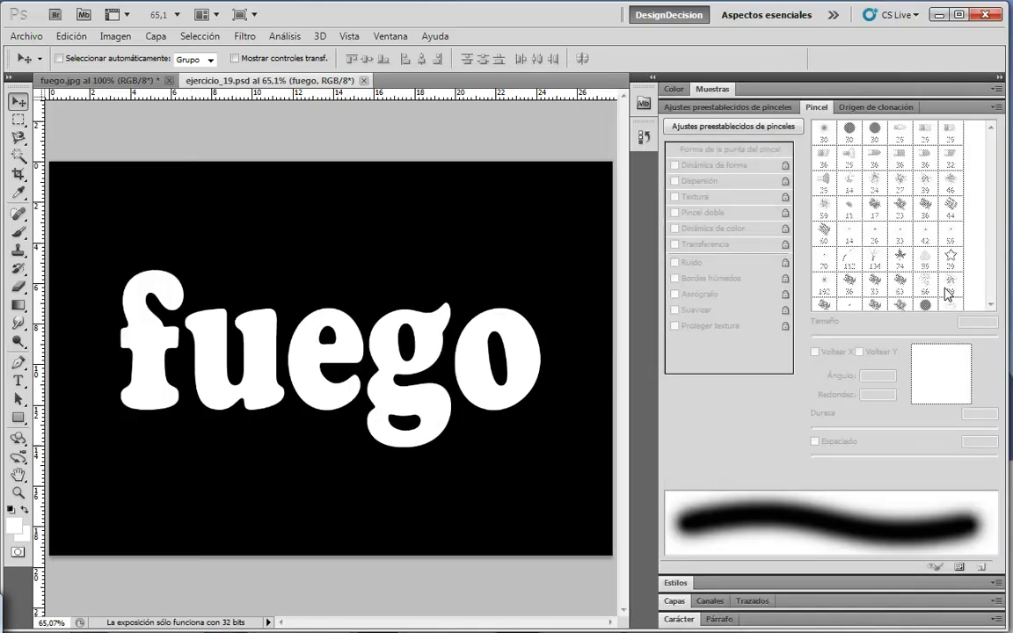
{"action": "left_click", "coordinate": [713, 88]}
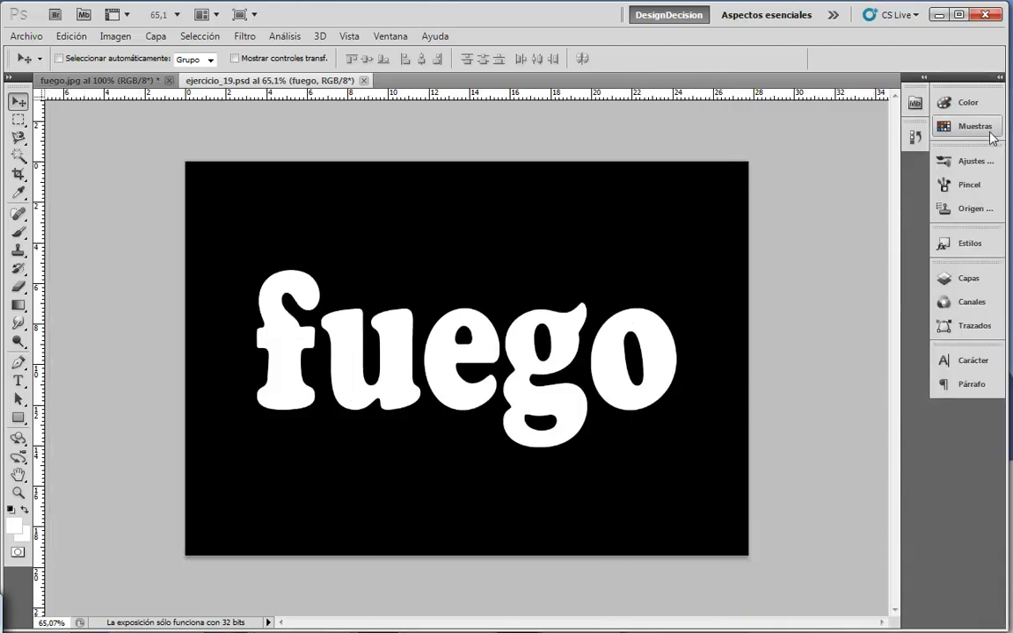
{"action": "left_click", "coordinate": [1000, 77]}
{"action": "left_click", "coordinate": [984, 281]}
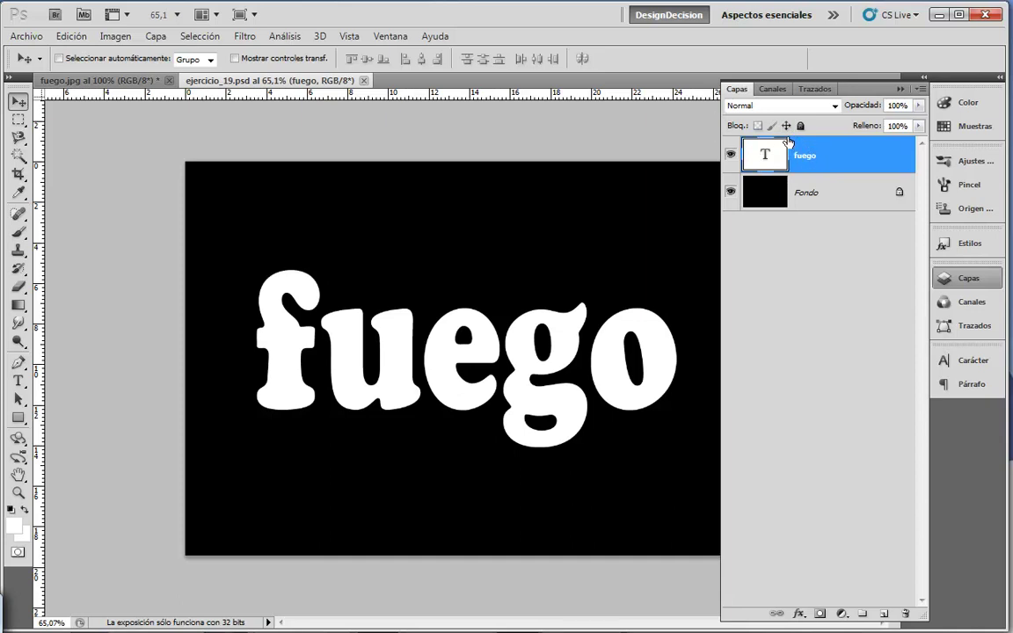
Open the text's Blending Options, turn off Sombra paralela and enable Resplandor exterior.
{"action": "left_click", "coordinate": [800, 614]}
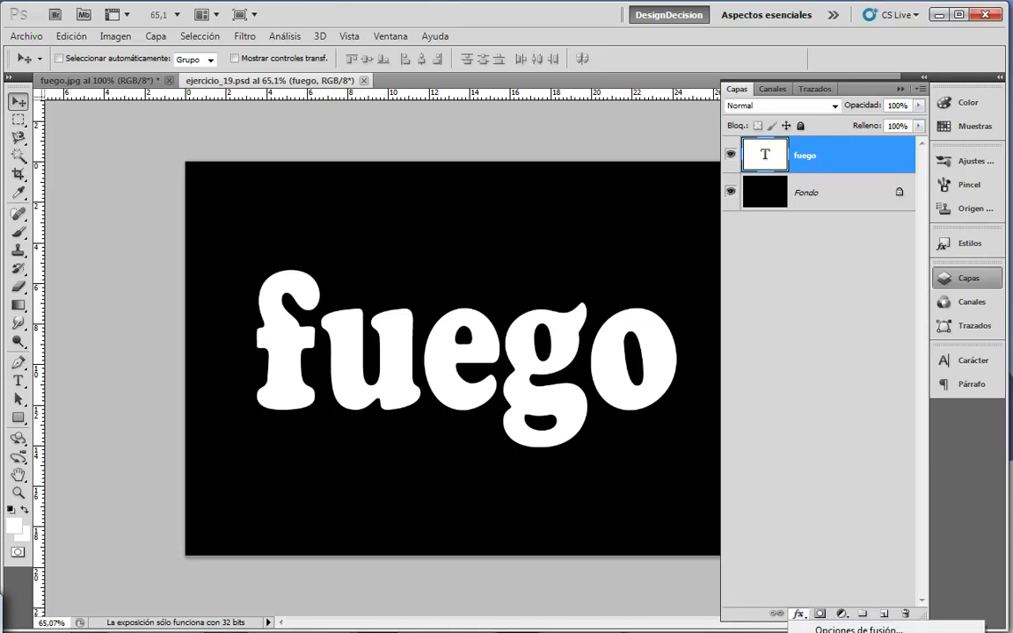
{"action": "left_click", "coordinate": [827, 563]}
{"action": "mouse_move", "coordinate": [795, 176]}
{"action": "left_mouse_down"}
{"action": "mouse_move", "coordinate": [711, 141]}
{"action": "mouse_move", "coordinate": [363, 57]}
{"action": "left_mouse_up"}
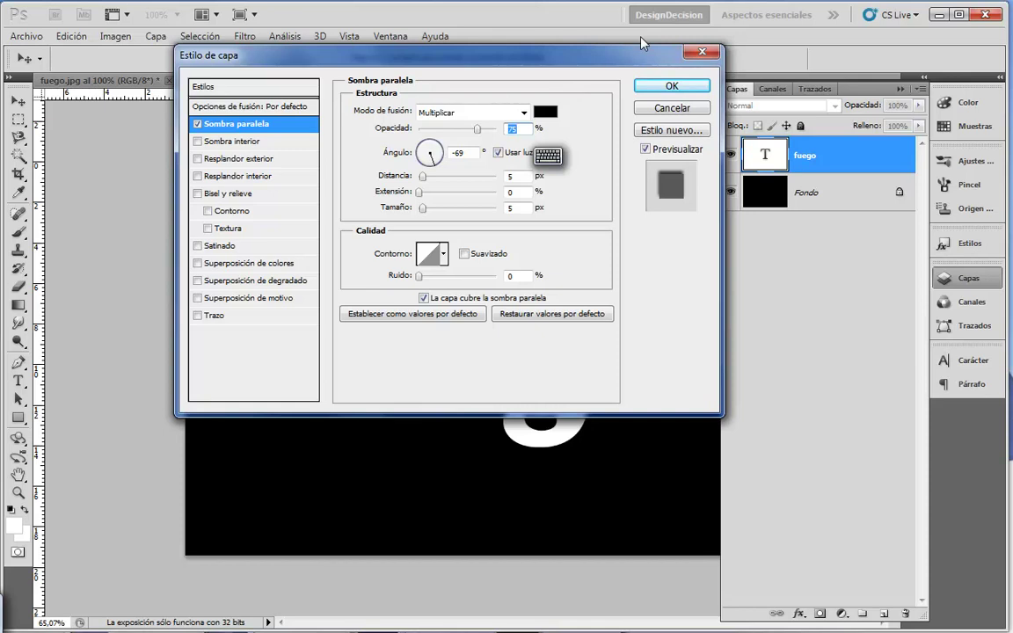
{"action": "mouse_move", "coordinate": [614, 46]}
{"action": "left_mouse_down"}
{"action": "mouse_move", "coordinate": [852, 55]}
{"action": "mouse_move", "coordinate": [794, 35]}
{"action": "left_mouse_up"}
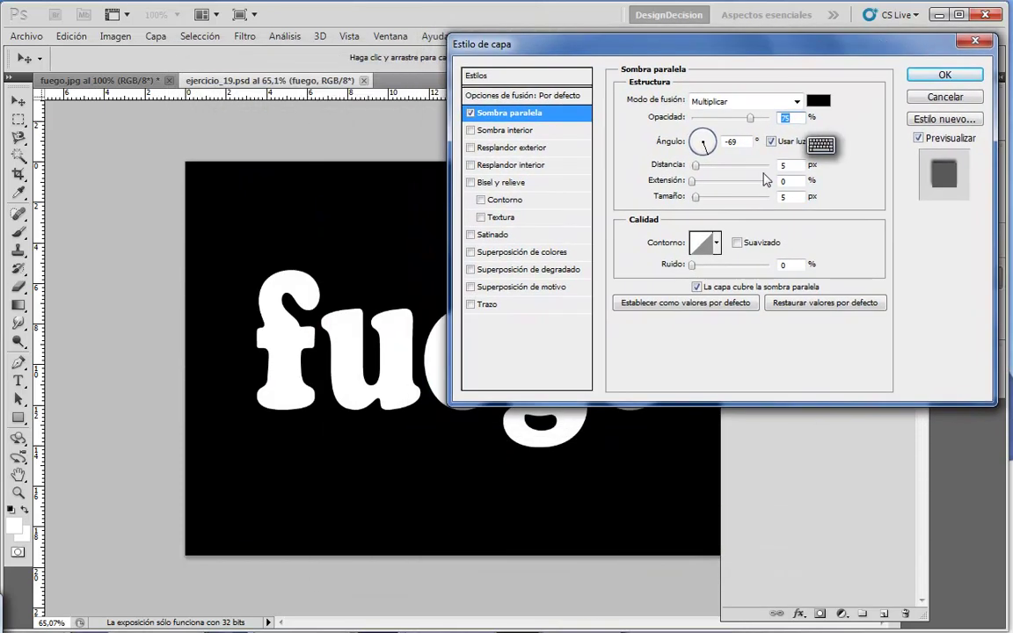
{"action": "left_click", "coordinate": [470, 113]}
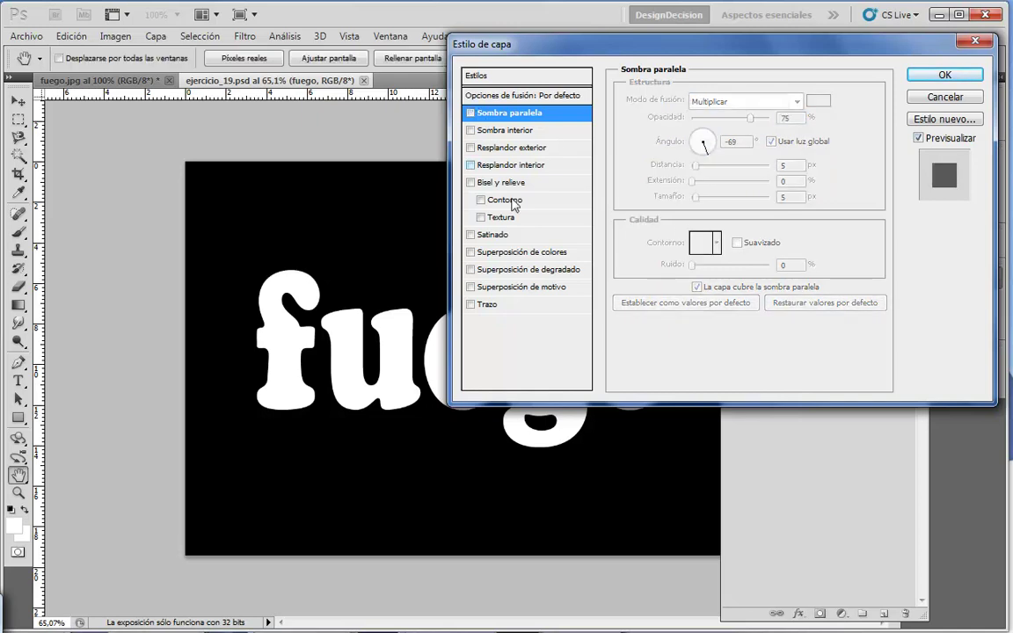
{"action": "left_click", "coordinate": [542, 150]}
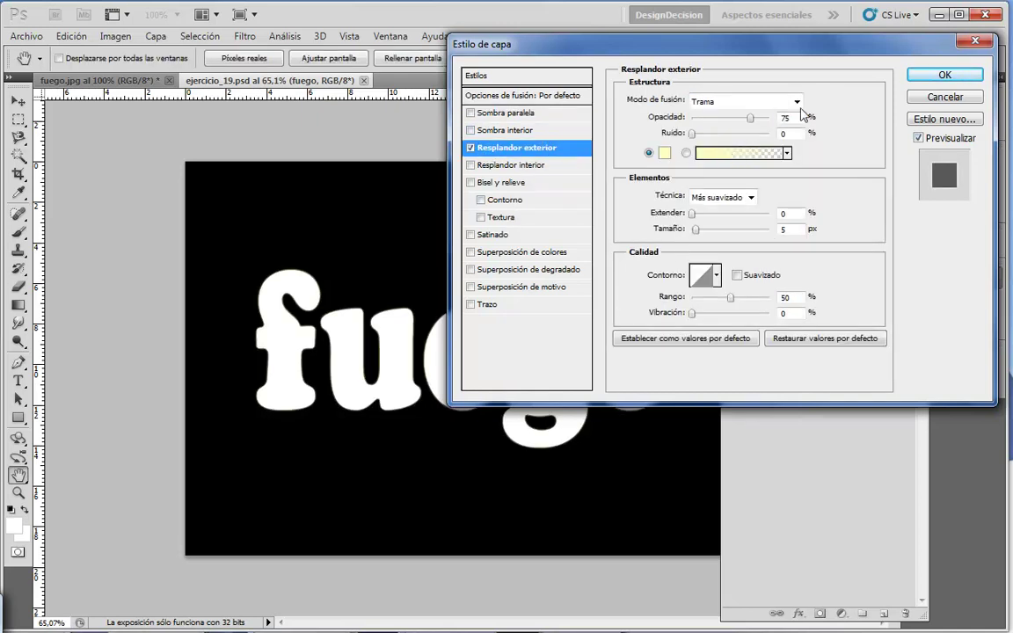
Set the outer glow colour to ffd800, with 28% spread and 21 px size.
{"action": "left_click", "coordinate": [664, 152]}
{"action": "left_click_drag", "start_coordinate": [561, 337], "coordinate": [599, 317]}
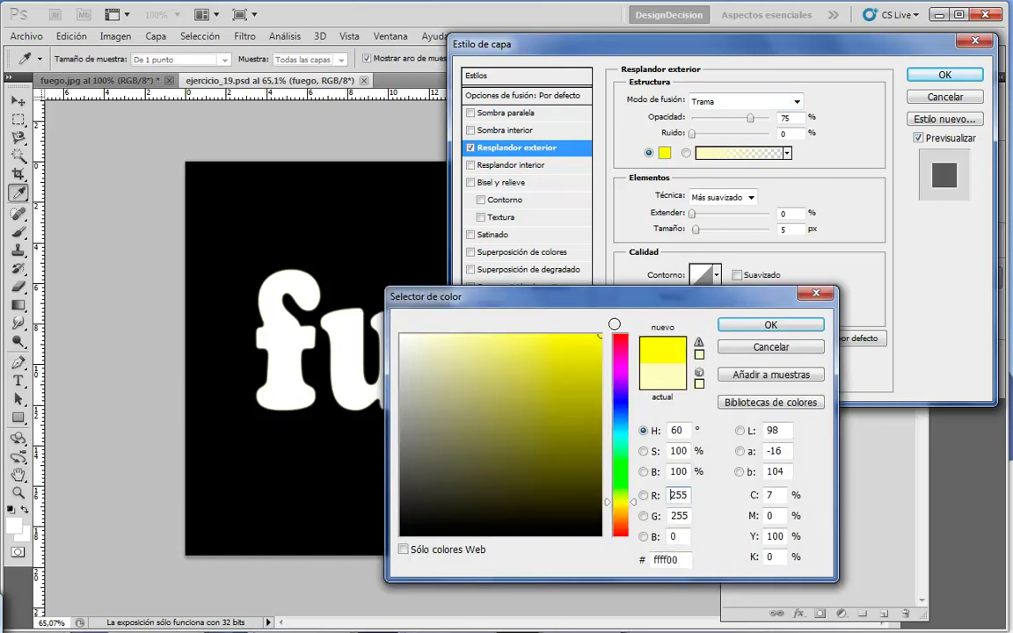
{"action": "left_click", "coordinate": [626, 506]}
{"action": "left_click_drag", "start_coordinate": [630, 513], "coordinate": [629, 514]}
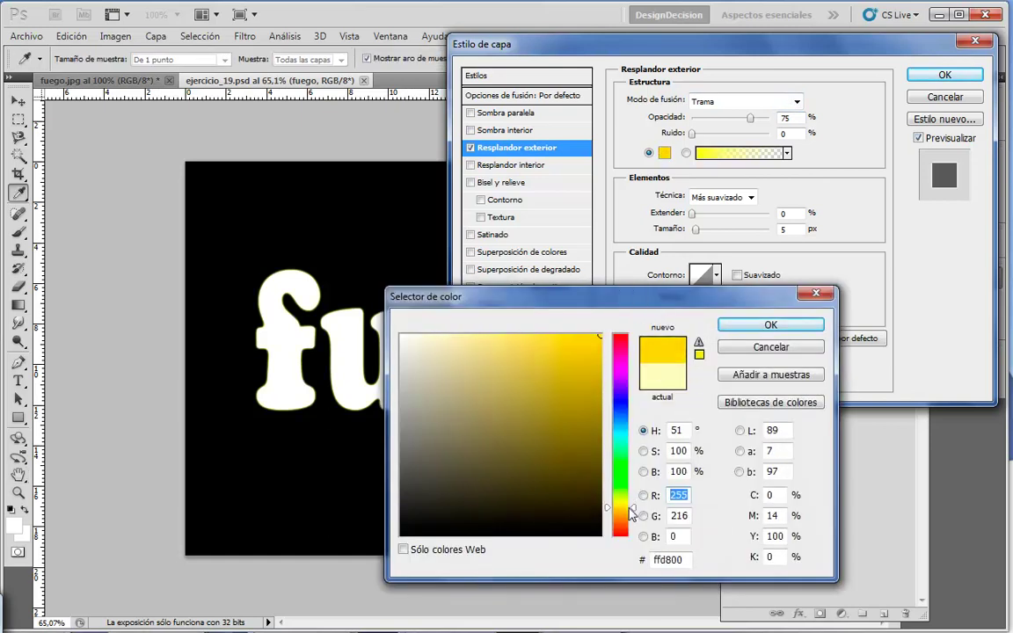
{"action": "left_click", "coordinate": [770, 325]}
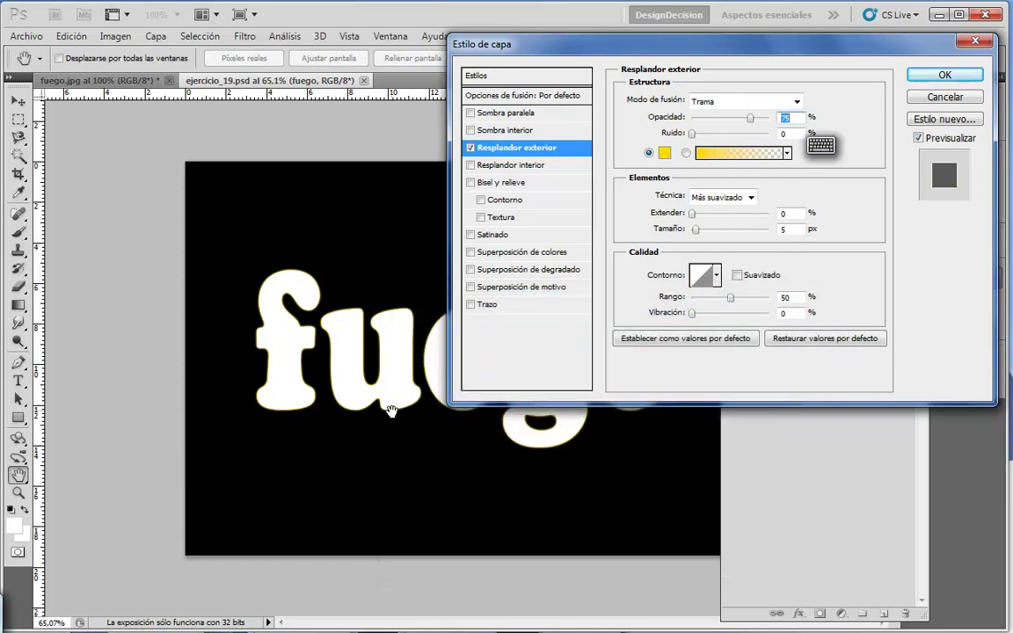
{"action": "mouse_move", "coordinate": [696, 231]}
{"action": "left_mouse_down"}
{"action": "mouse_move", "coordinate": [727, 214]}
{"action": "mouse_move", "coordinate": [703, 229]}
{"action": "mouse_move", "coordinate": [712, 214]}
{"action": "left_mouse_up"}
{"action": "key", "text": "Up"}
{"action": "key", "text": "Up"}
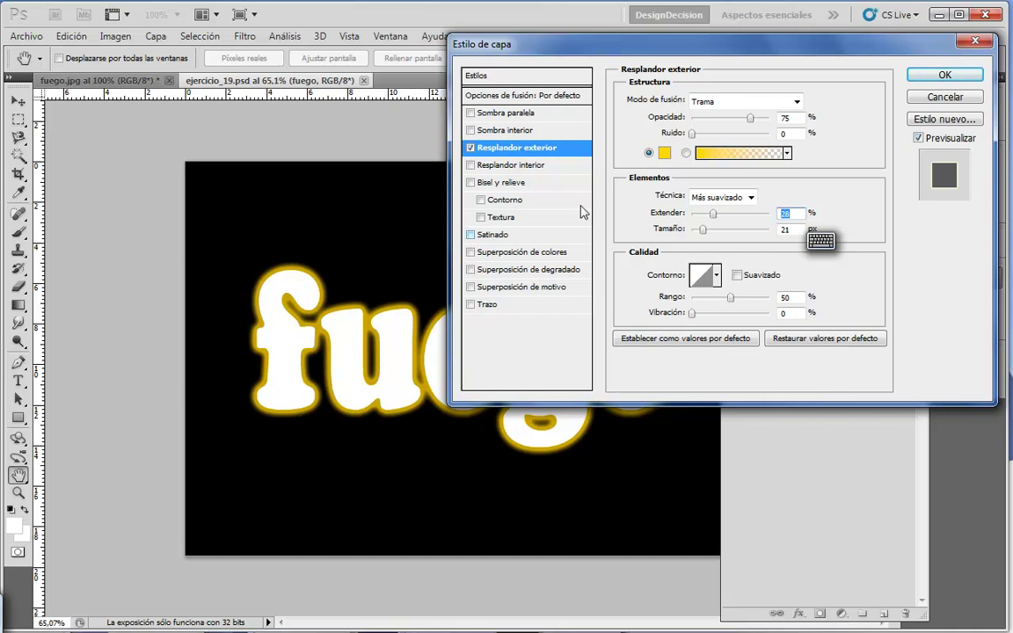
Set the glow blending mode to Normal at 100% opacity.
{"action": "left_click", "coordinate": [797, 104]}
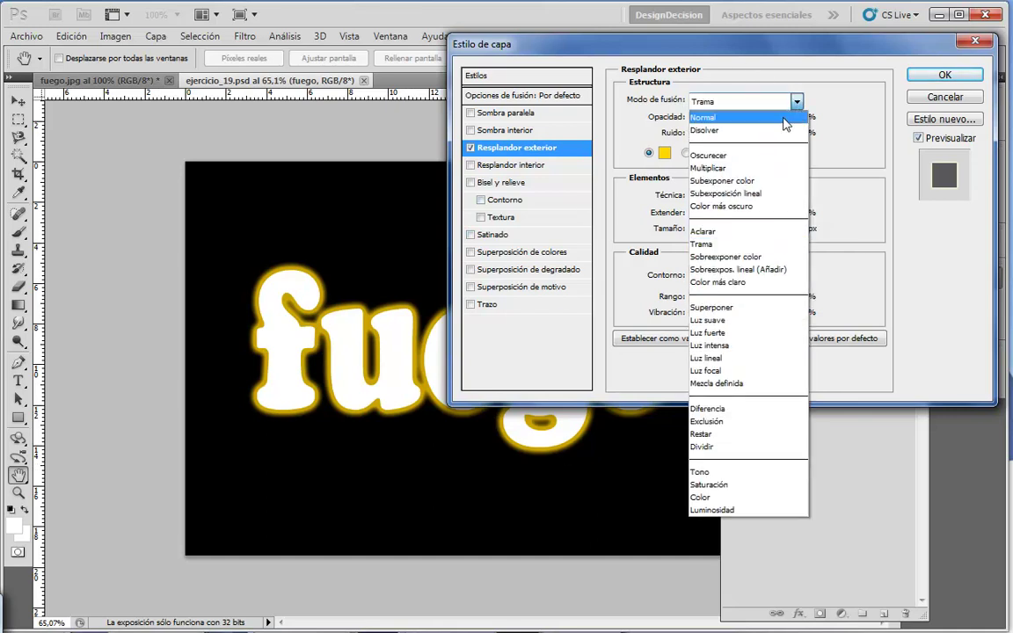
{"action": "left_click", "coordinate": [710, 111]}
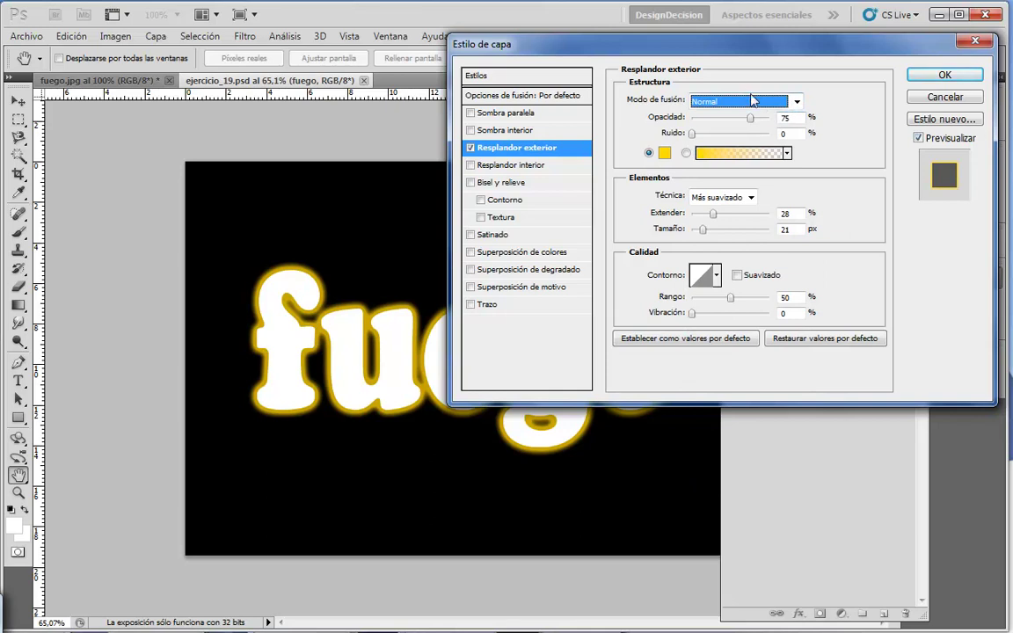
{"action": "left_click_drag", "start_coordinate": [750, 119], "coordinate": [770, 119]}
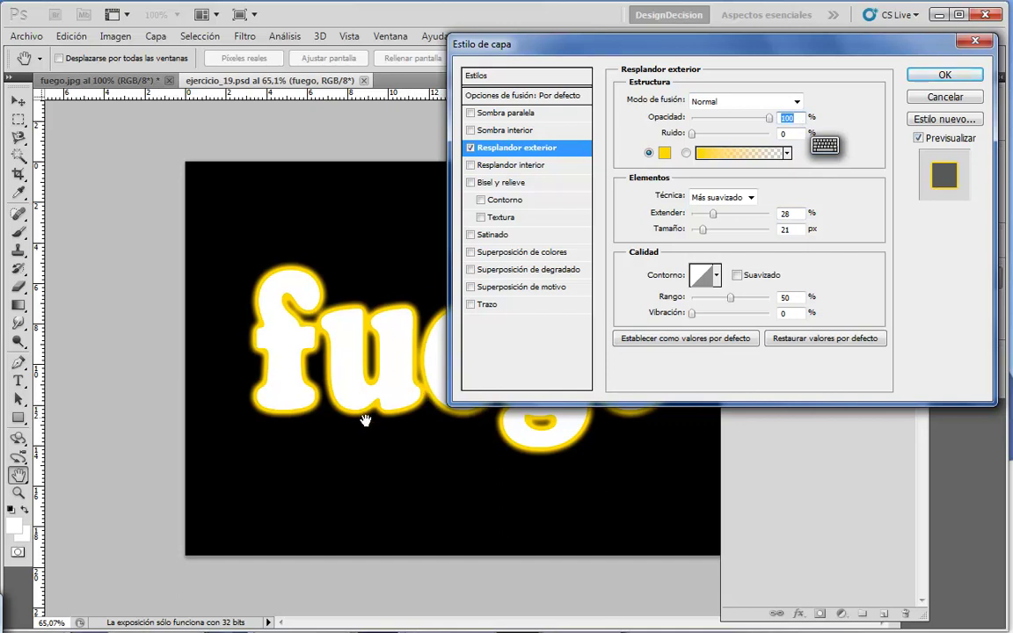
{"action": "left_click", "coordinate": [796, 101]}
{"action": "left_click", "coordinate": [735, 241]}
{"action": "key", "text": "Home"}
{"action": "key", "text": "Tab"}
Give the glow a rounded contour preset and reduce its size to 13 px.
{"action": "left_click", "coordinate": [716, 275]}
{"action": "left_click", "coordinate": [654, 315]}
{"action": "left_click", "coordinate": [676, 312]}
{"action": "left_click", "coordinate": [703, 313]}
{"action": "left_click", "coordinate": [736, 310]}
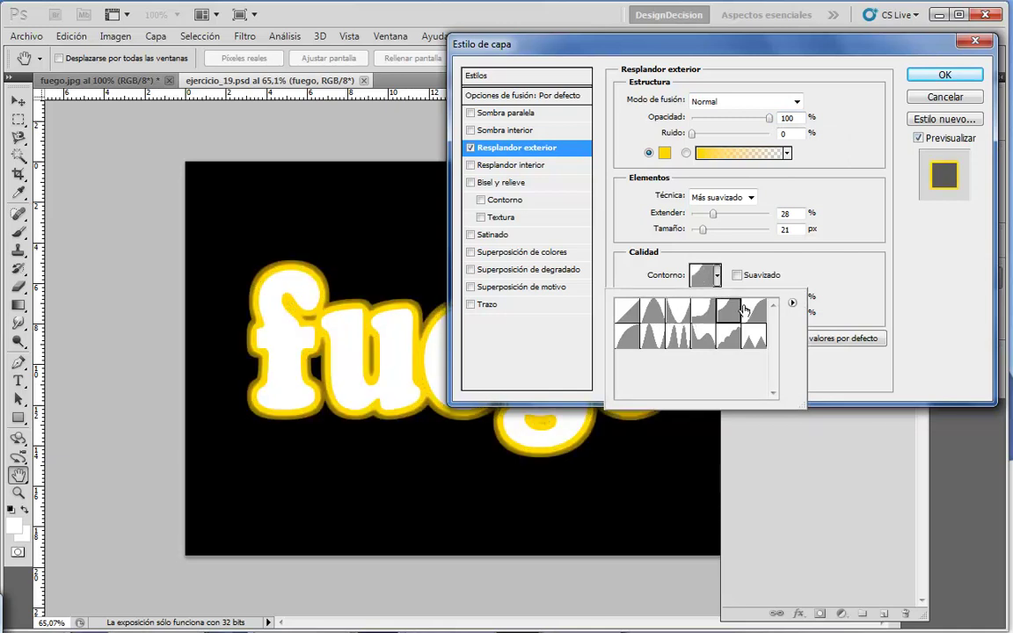
{"action": "left_click", "coordinate": [752, 312]}
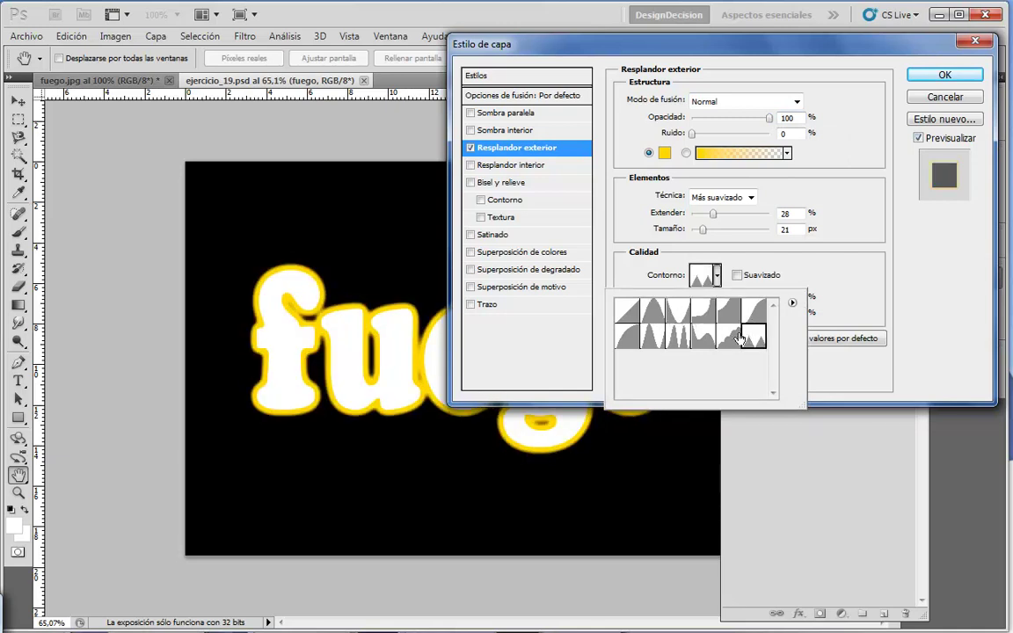
{"action": "left_click", "coordinate": [703, 335]}
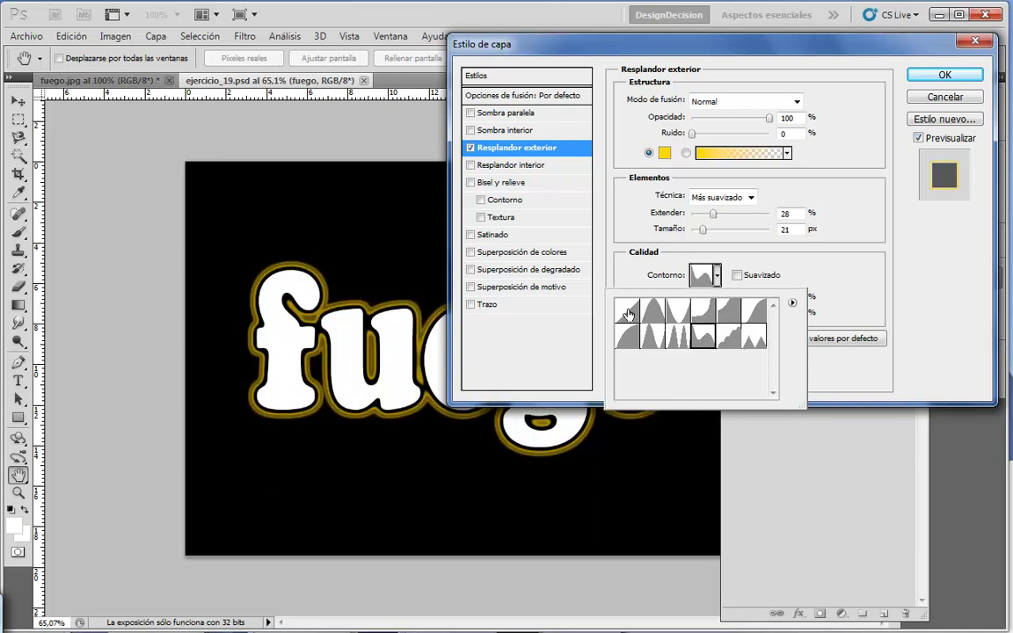
{"action": "left_click", "coordinate": [627, 335]}
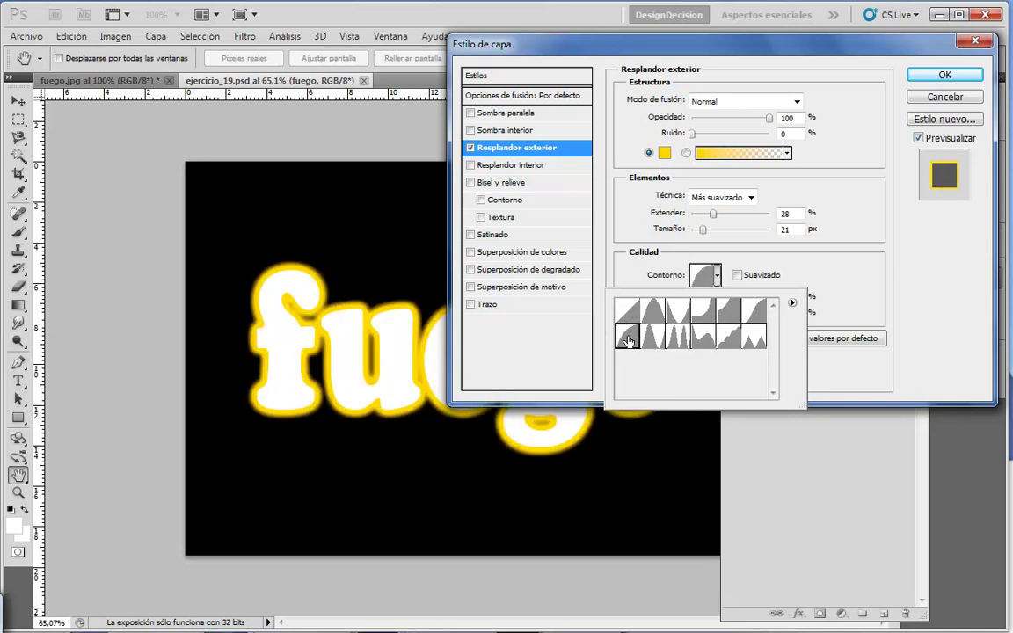
{"action": "left_click", "coordinate": [630, 311]}
{"action": "left_click", "coordinate": [743, 183]}
{"action": "left_click_drag", "start_coordinate": [703, 229], "coordinate": [701, 229]}
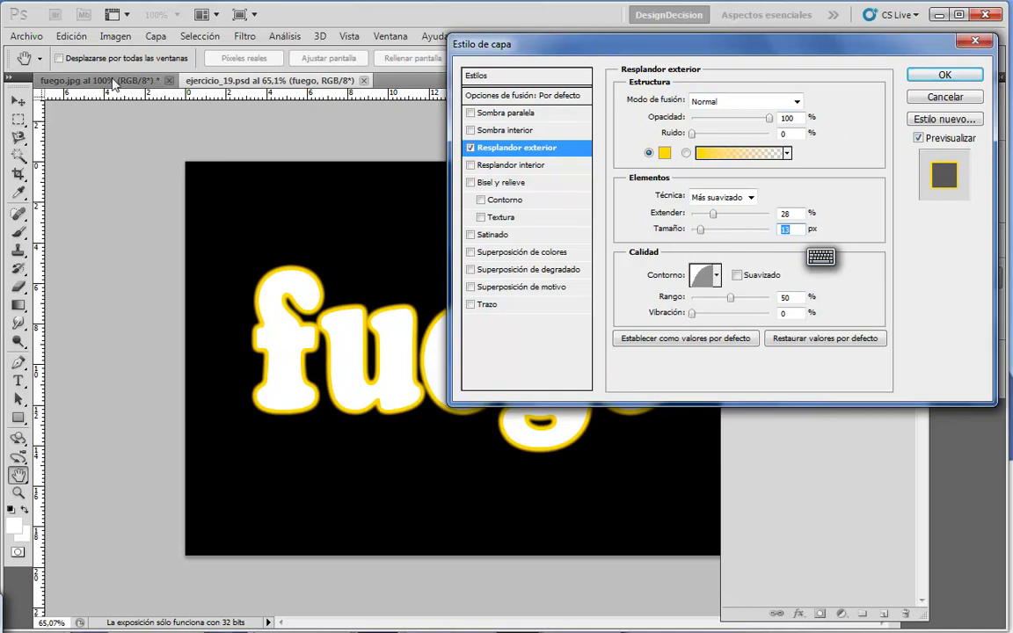
Enable a pure red drop shadow at 100% opacity with a large 185 px size.
{"action": "left_click", "coordinate": [526, 115]}
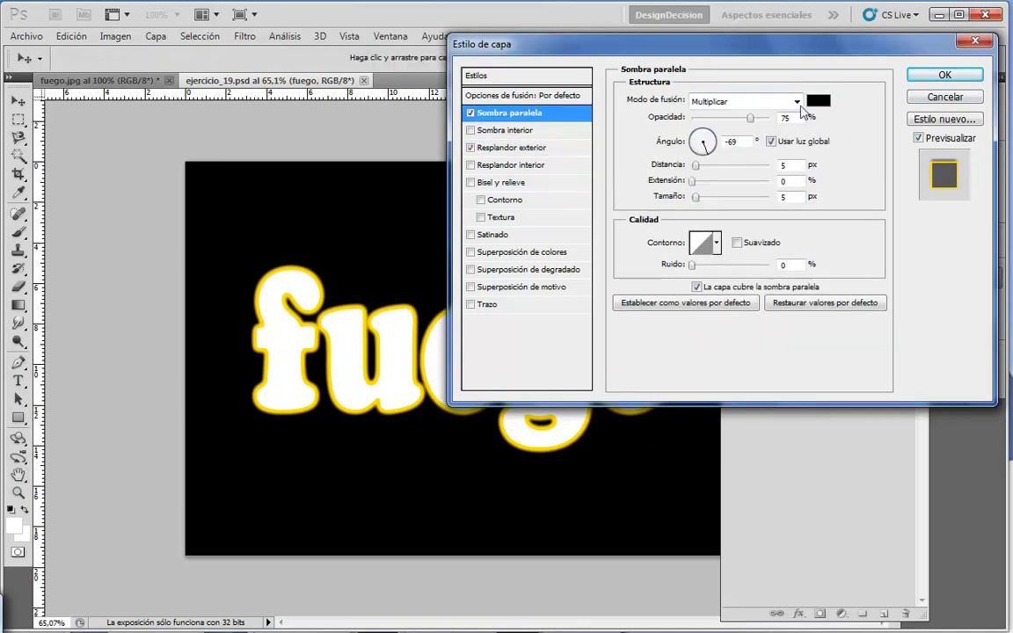
{"action": "left_click", "coordinate": [818, 100]}
{"action": "left_click", "coordinate": [601, 336]}
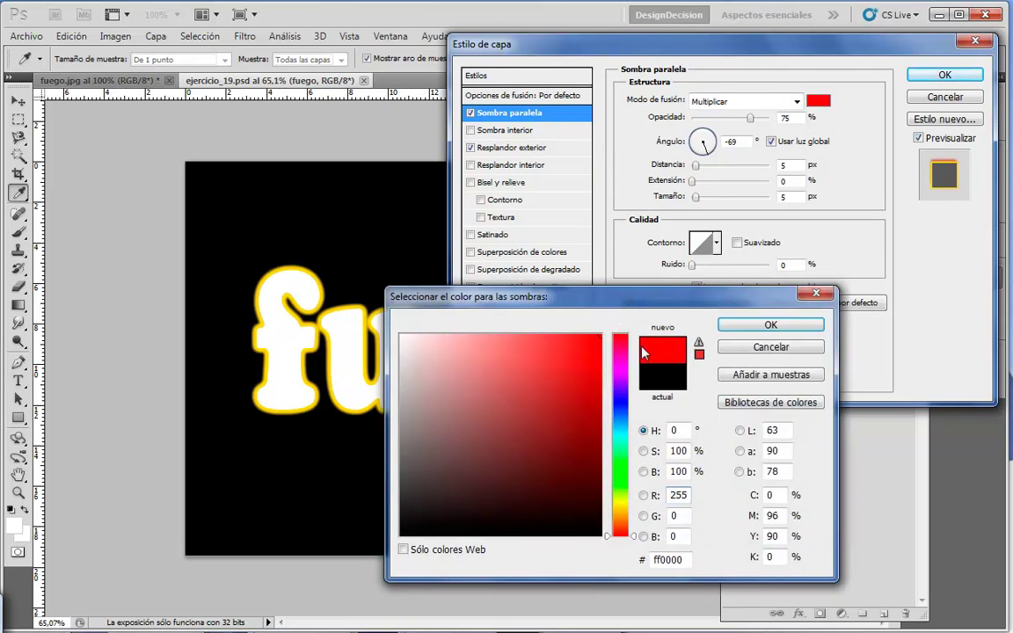
{"action": "left_click", "coordinate": [772, 326]}
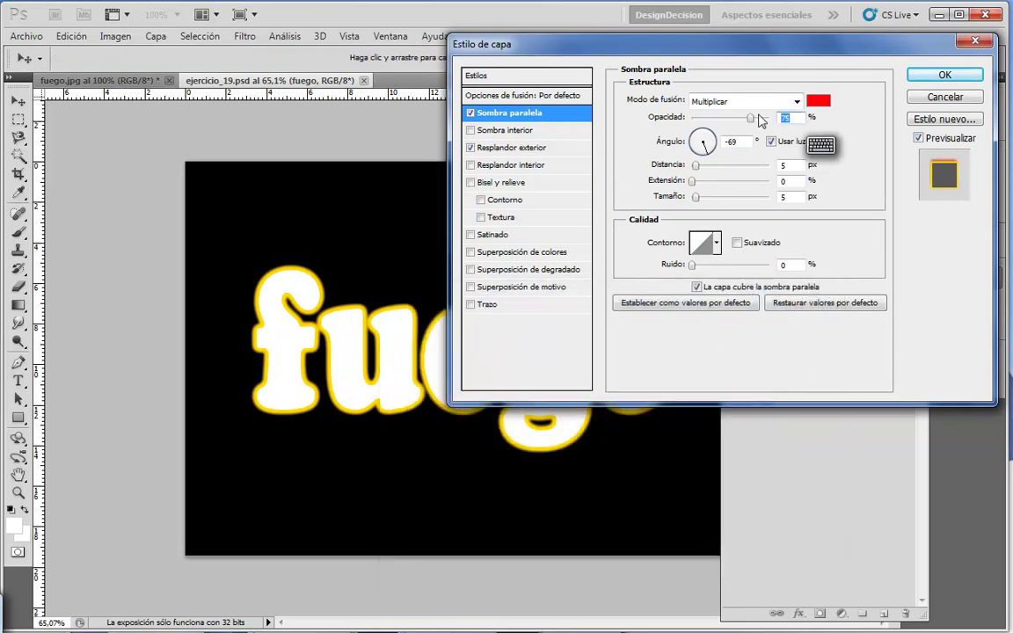
{"action": "left_click_drag", "start_coordinate": [757, 118], "coordinate": [774, 118]}
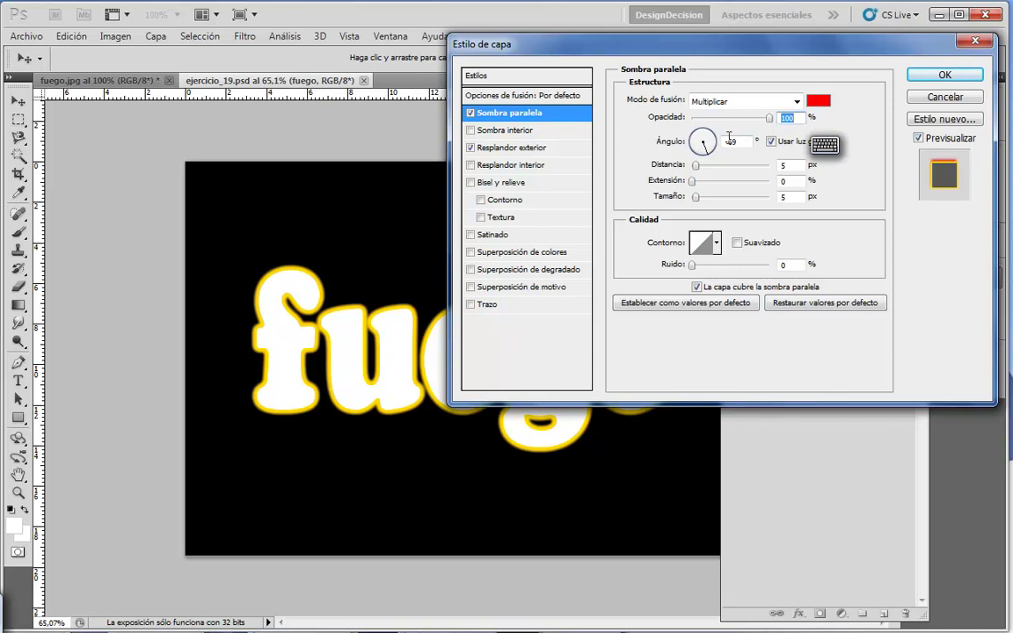
{"action": "mouse_move", "coordinate": [696, 197]}
{"action": "left_mouse_down"}
{"action": "mouse_move", "coordinate": [709, 199]}
{"action": "mouse_move", "coordinate": [708, 180]}
{"action": "mouse_move", "coordinate": [723, 173]}
{"action": "left_mouse_up"}
{"action": "type", "text": "34"}
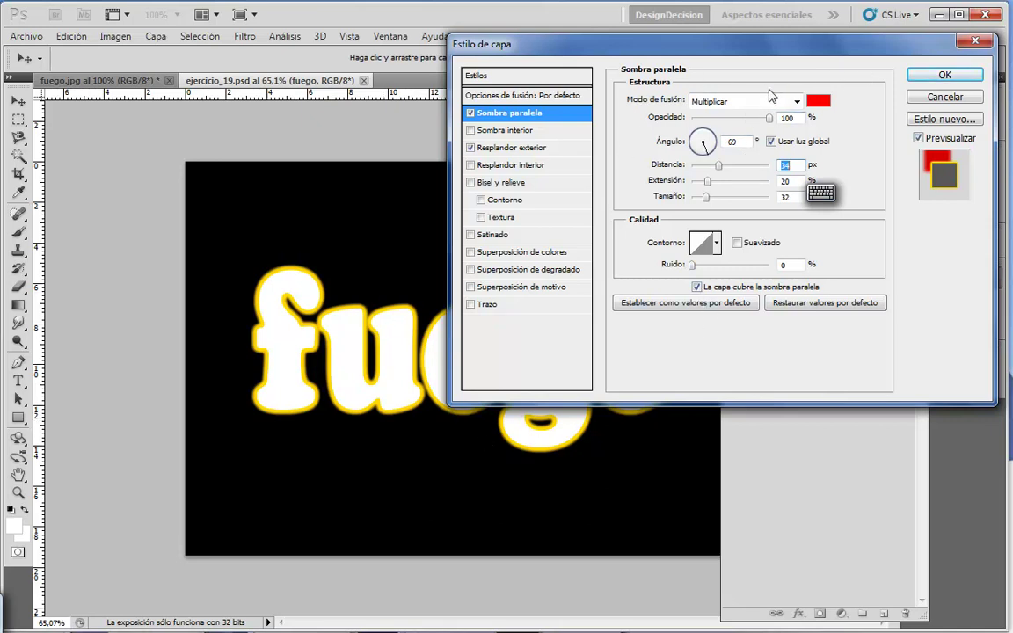
Set the shadow to Normal blend, -73° angle, 14 px distance and 20% spread.
{"action": "left_click", "coordinate": [787, 102]}
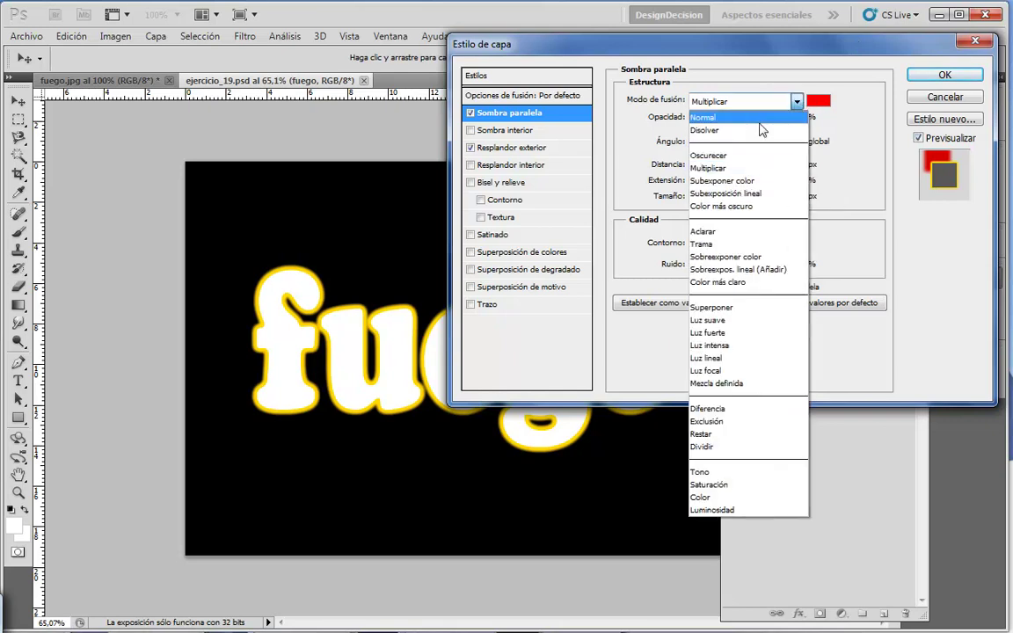
{"action": "left_click", "coordinate": [757, 116]}
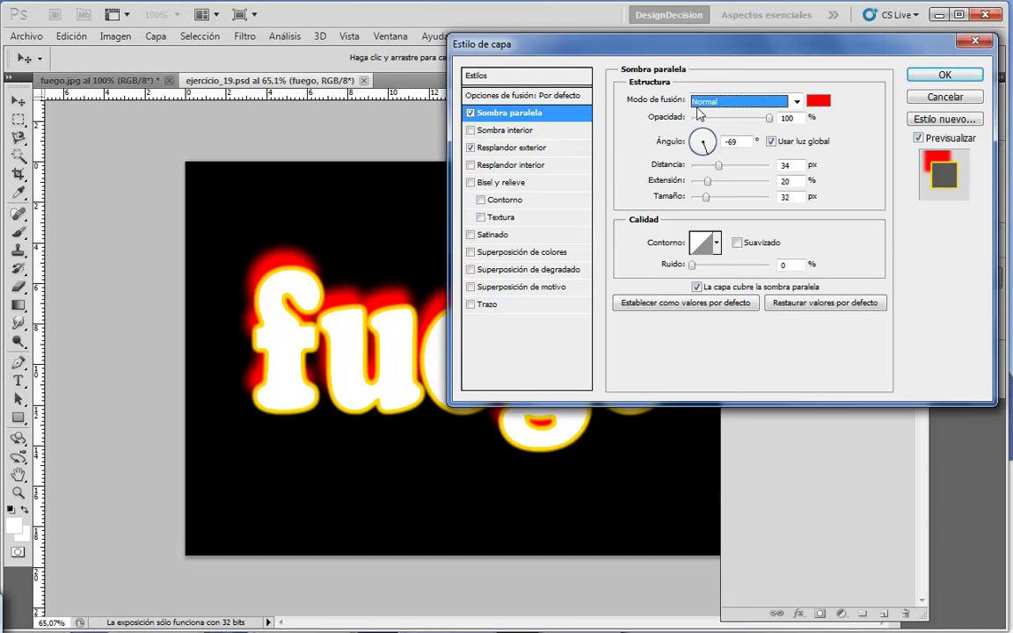
{"action": "left_click", "coordinate": [704, 128]}
{"action": "mouse_move", "coordinate": [705, 128]}
{"action": "left_mouse_down"}
{"action": "mouse_move", "coordinate": [723, 199]}
{"action": "mouse_move", "coordinate": [700, 182]}
{"action": "mouse_move", "coordinate": [696, 199]}
{"action": "mouse_move", "coordinate": [703, 170]}
{"action": "mouse_move", "coordinate": [709, 202]}
{"action": "mouse_move", "coordinate": [768, 200]}
{"action": "mouse_move", "coordinate": [706, 185]}
{"action": "left_mouse_up"}
{"action": "key", "text": "Down"}
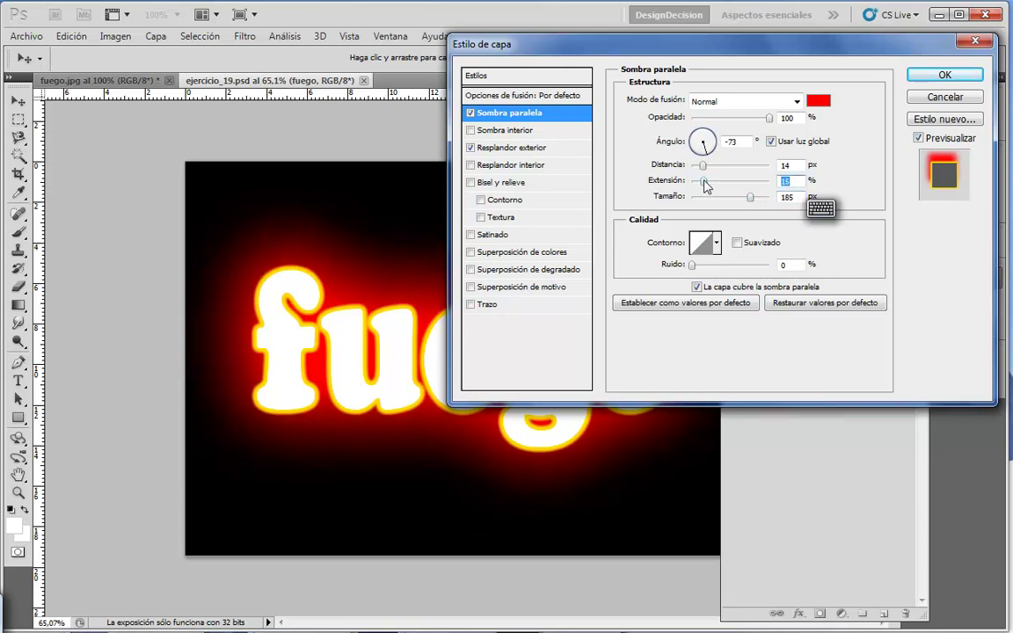
{"action": "key", "text": "Up"}
{"action": "key", "text": "Up"}
{"action": "key", "text": "Up"}
{"action": "mouse_move", "coordinate": [729, 42]}
{"action": "left_mouse_down"}
{"action": "mouse_move", "coordinate": [967, 0]}
{"action": "mouse_move", "coordinate": [775, 41]}
{"action": "left_mouse_up"}
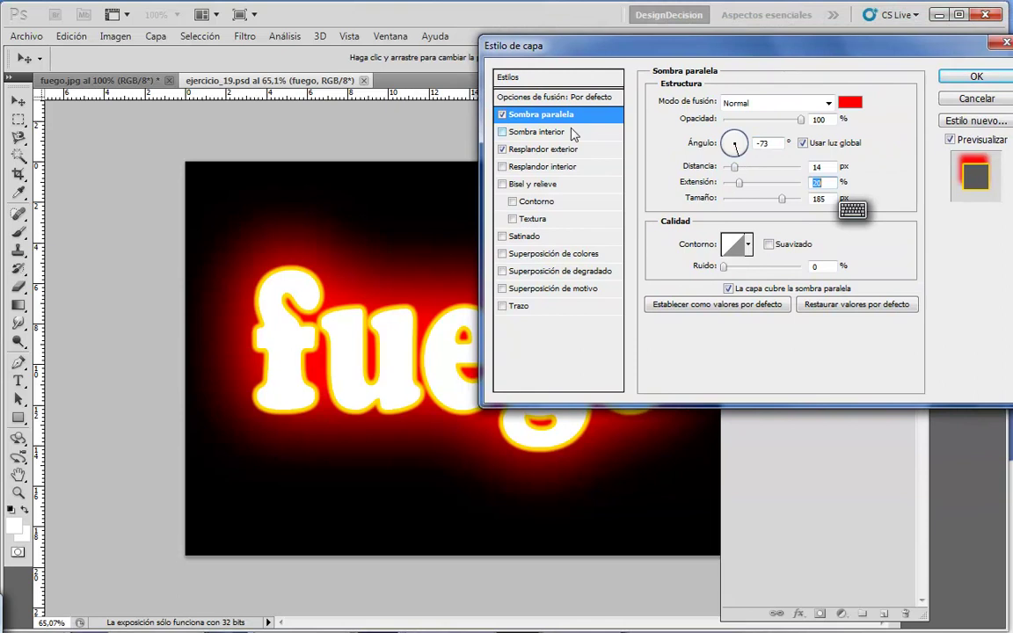
Change the outer glow colour to pure yellow fffc00 and commit the layer style.
{"action": "left_click", "coordinate": [542, 150]}
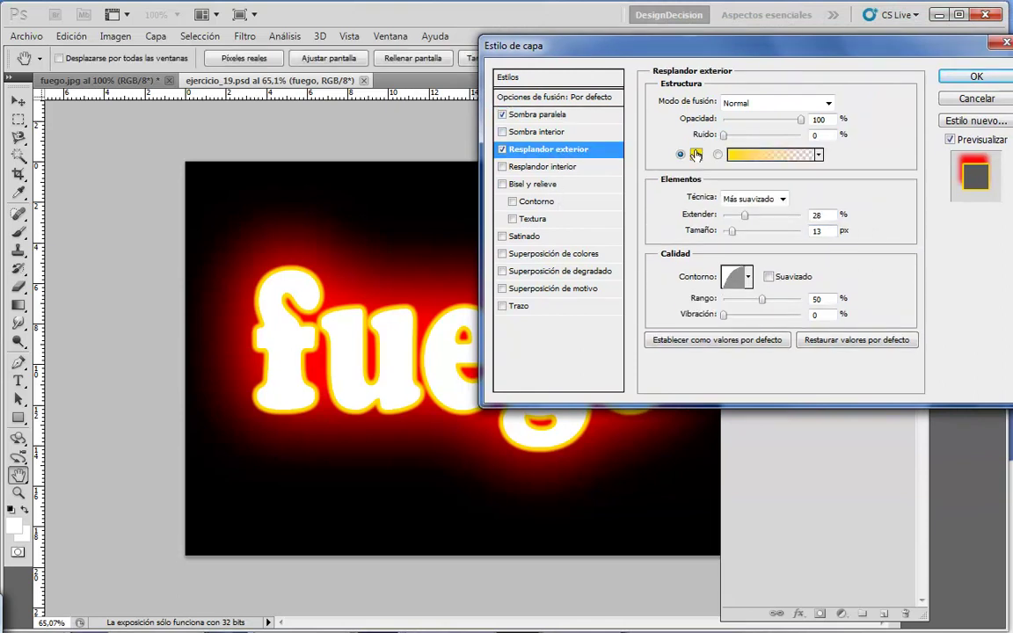
{"action": "left_click", "coordinate": [696, 154]}
{"action": "left_click_drag", "start_coordinate": [634, 510], "coordinate": [633, 504]}
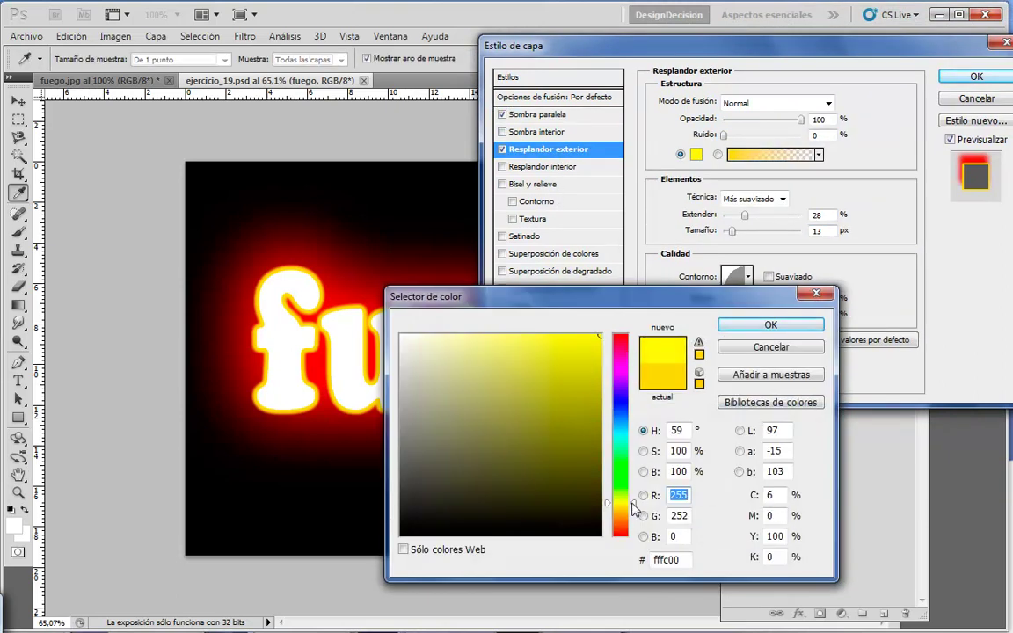
{"action": "left_click", "coordinate": [755, 327]}
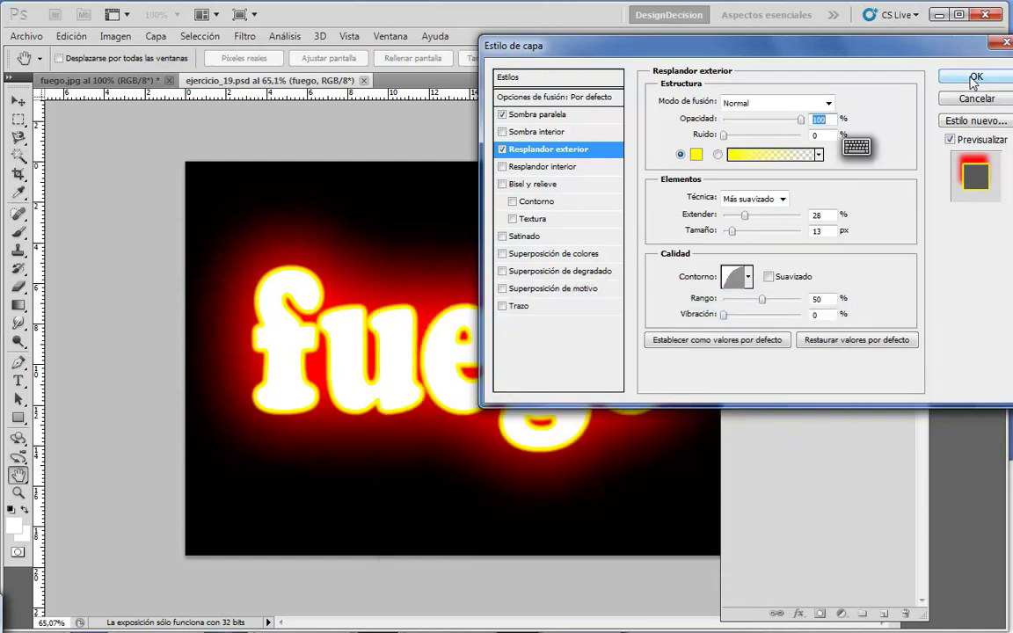
{"action": "left_click", "coordinate": [974, 78]}
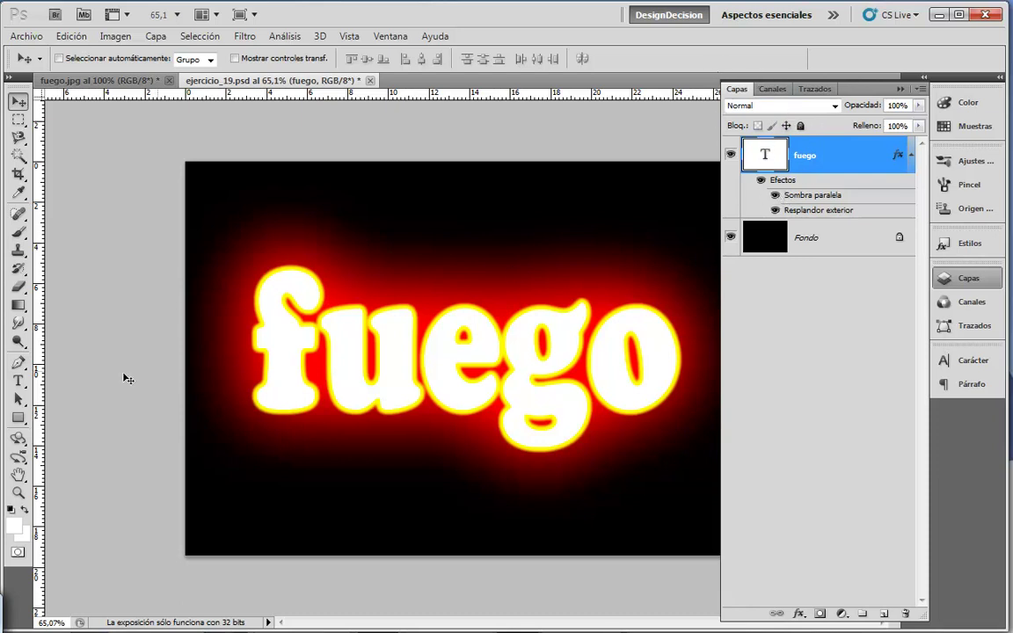
Try the Smudge tool on the fuego letters and accept rasterizing the text layer.
{"action": "left_click", "coordinate": [18, 323]}
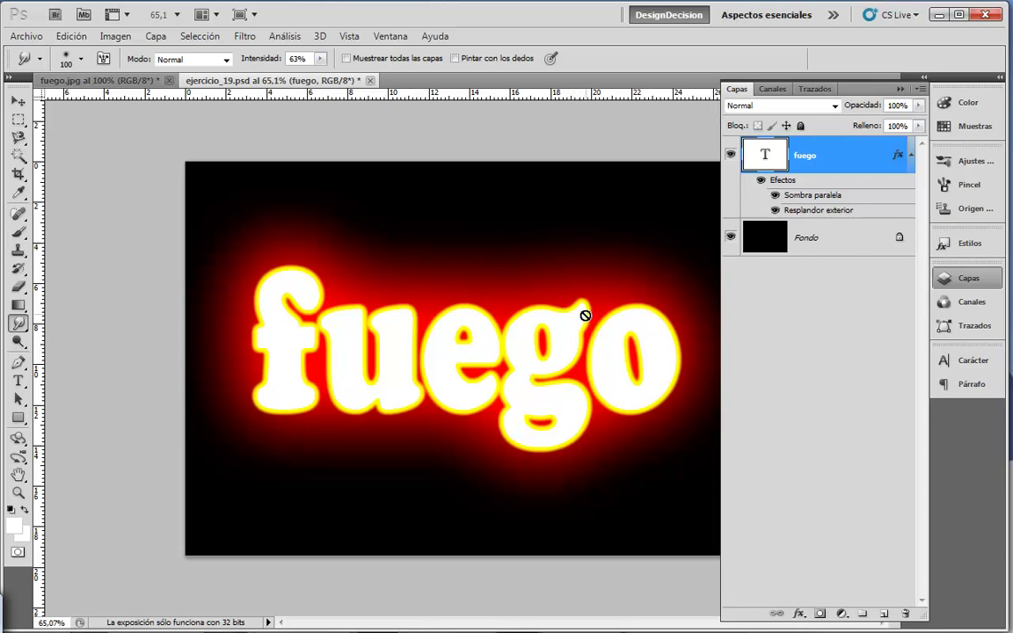
{"action": "left_click", "coordinate": [585, 315]}
{"action": "left_click_drag", "start_coordinate": [538, 181], "coordinate": [595, 220]}
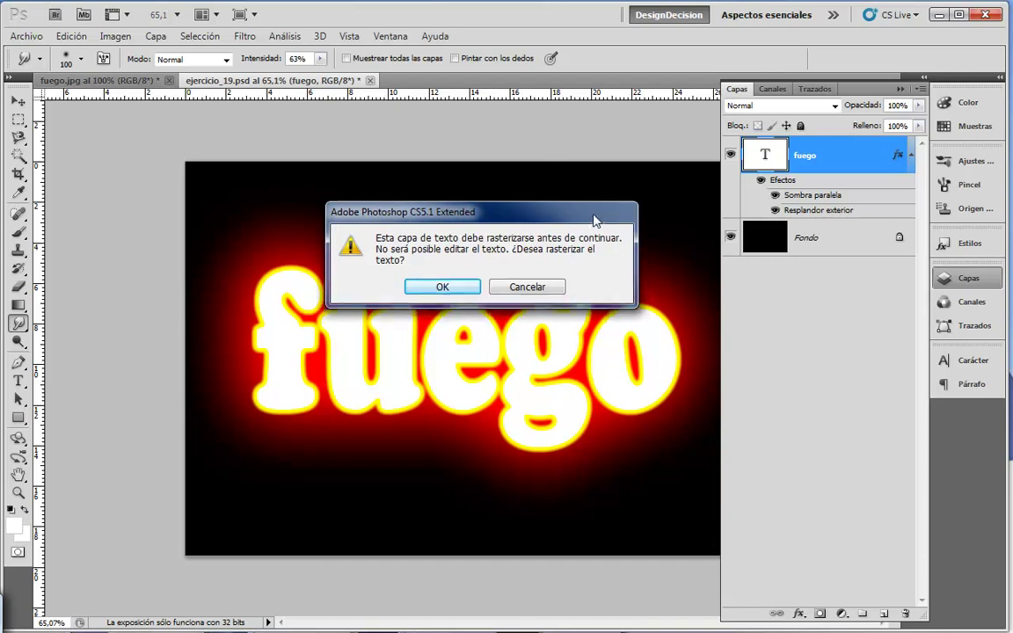
{"action": "left_click_drag", "start_coordinate": [487, 214], "coordinate": [491, 230]}
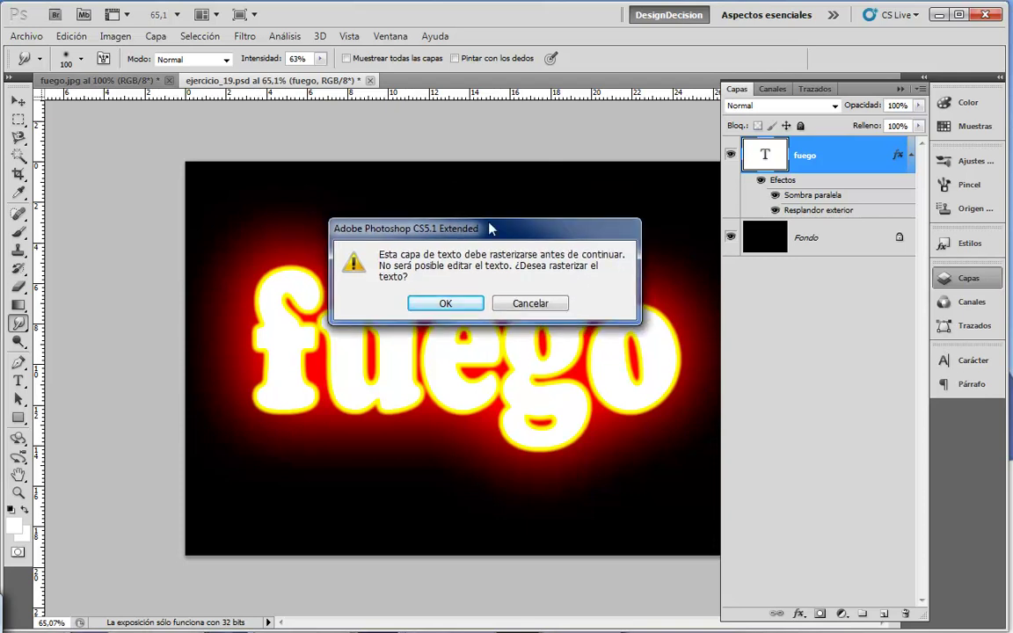
{"action": "left_click", "coordinate": [446, 303]}
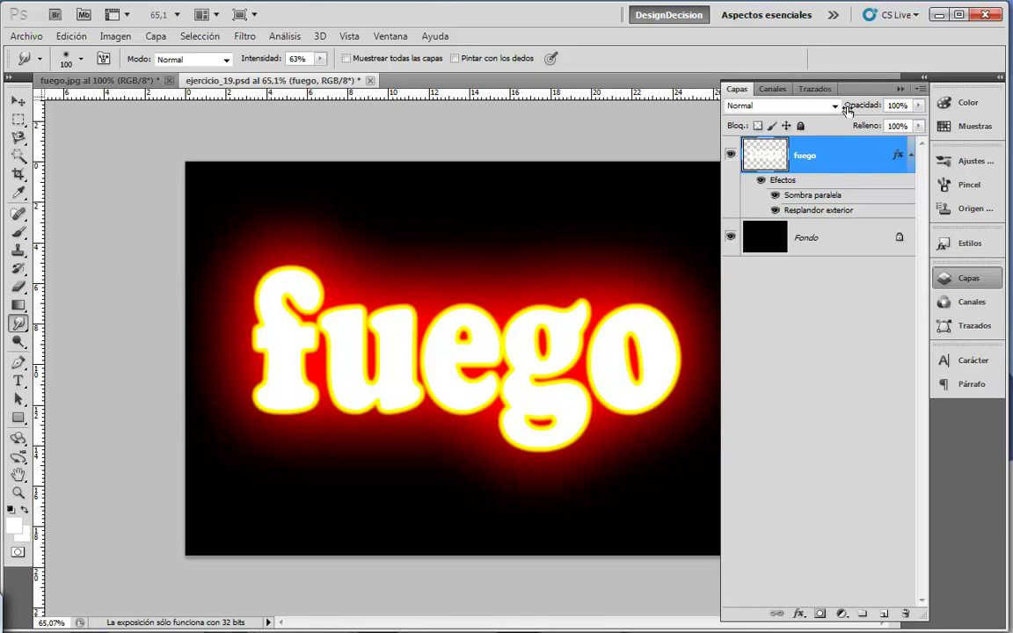
Use Create Layers on fuego's effects to split the glow and shadow into layers.
{"action": "right_click", "coordinate": [801, 182]}
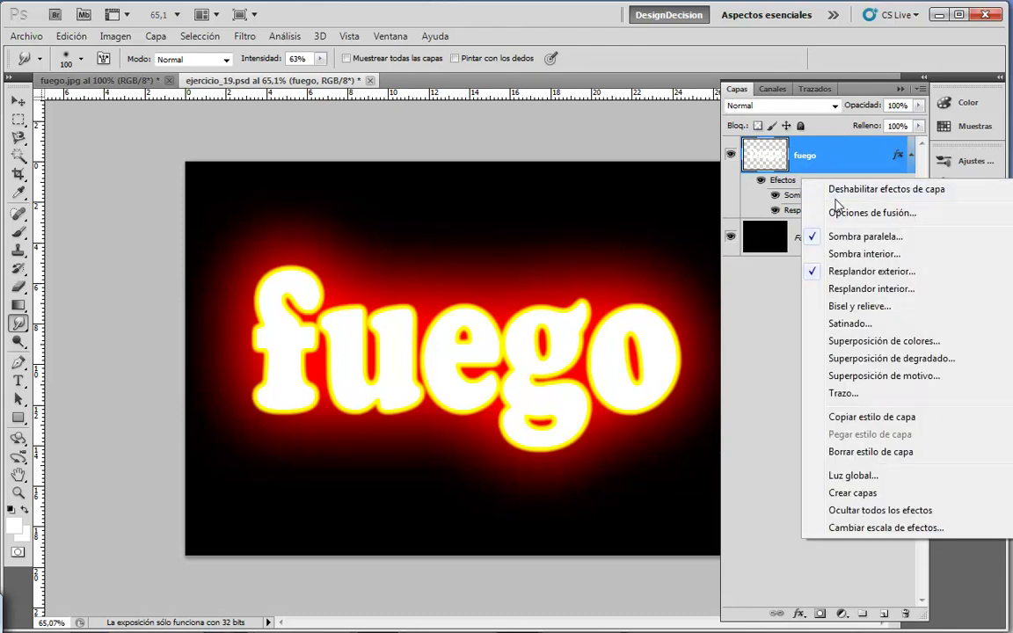
{"action": "right_click", "coordinate": [811, 158]}
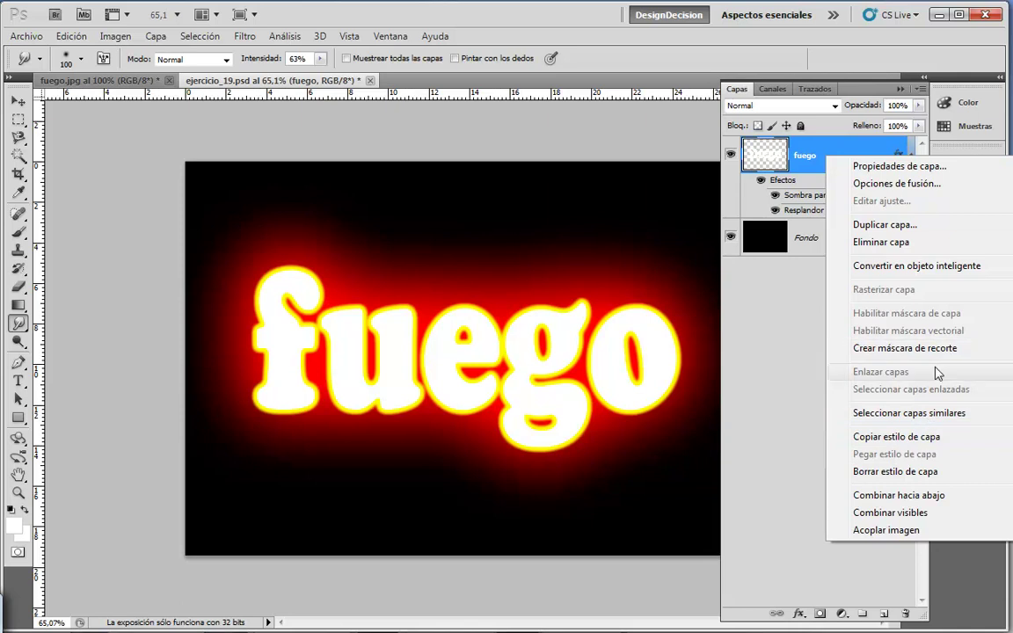
{"action": "right_click", "coordinate": [778, 185]}
{"action": "left_click", "coordinate": [751, 341]}
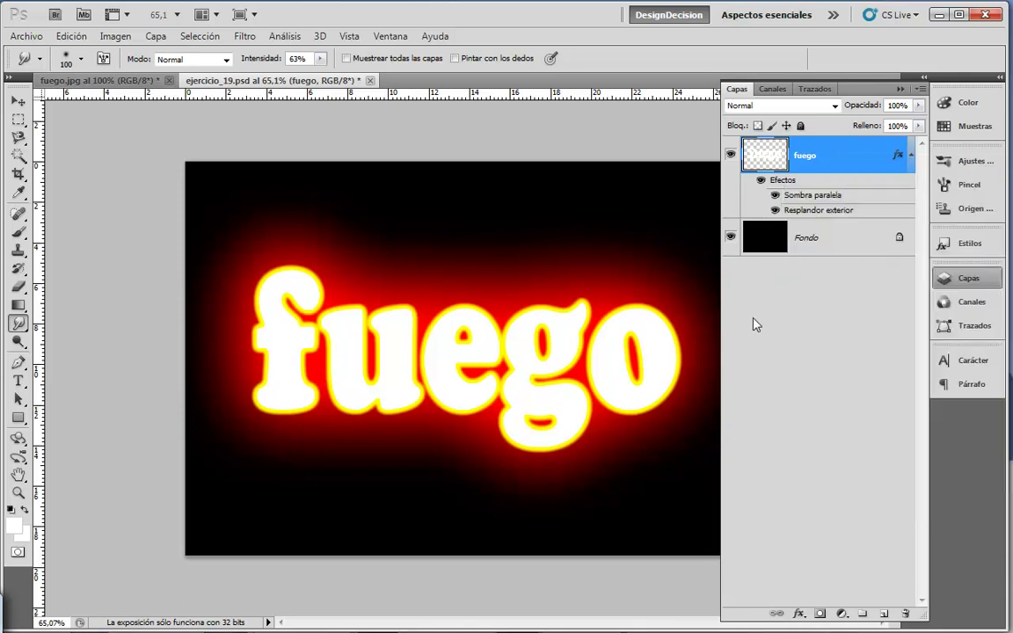
{"action": "right_click", "coordinate": [783, 186]}
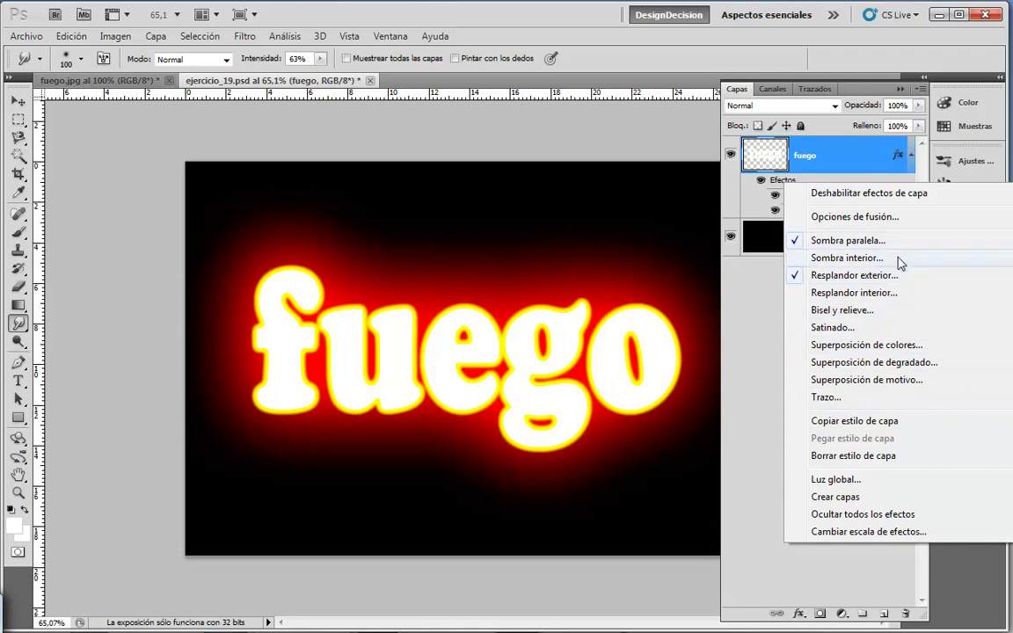
{"action": "left_click", "coordinate": [836, 497]}
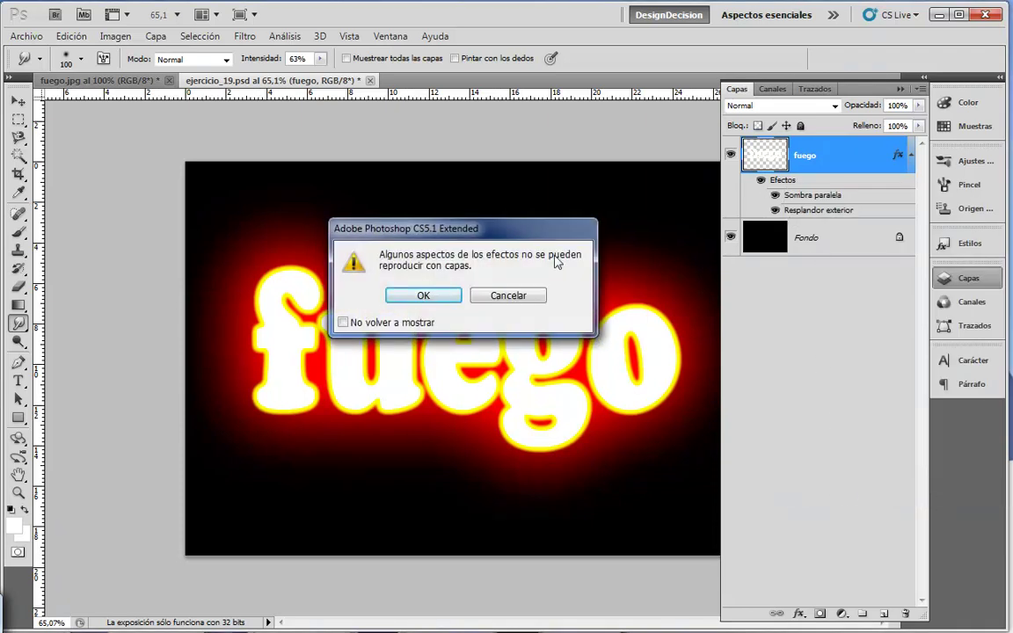
{"action": "left_click", "coordinate": [448, 299]}
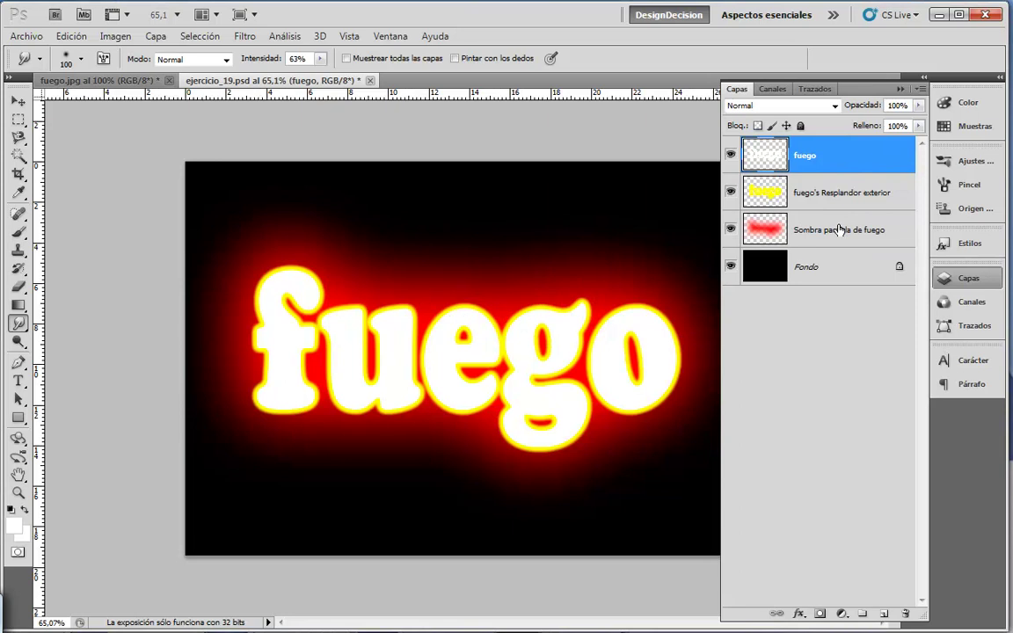
Toggle the fuego text and glow layer visibility to inspect the split.
{"action": "left_click", "coordinate": [730, 156]}
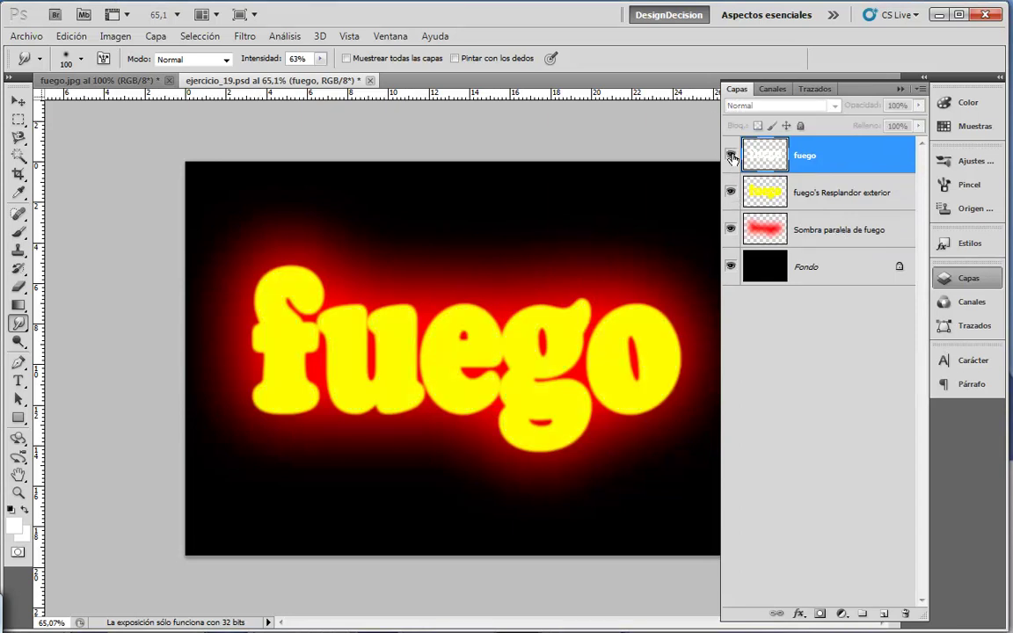
{"action": "left_click", "coordinate": [730, 156]}
{"action": "left_click", "coordinate": [730, 192]}
Restore the glow layer's visibility and toggle the red shadow layer to compare.
{"action": "left_click", "coordinate": [730, 192]}
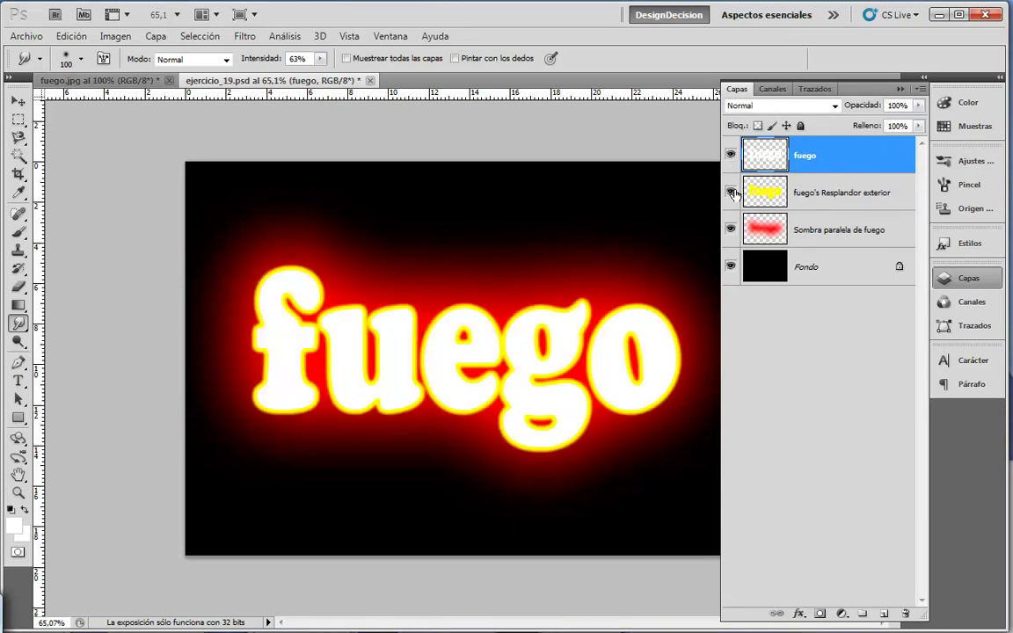
{"action": "left_click", "coordinate": [731, 230]}
{"action": "left_click", "coordinate": [730, 230]}
Merge the text, glow and shadow layers, then undo back to the editable text layer.
{"action": "left_click", "coordinate": [835, 192], "text": "shift"}
{"action": "left_click", "coordinate": [792, 230], "text": "shift"}
{"action": "right_click", "coordinate": [821, 194]}
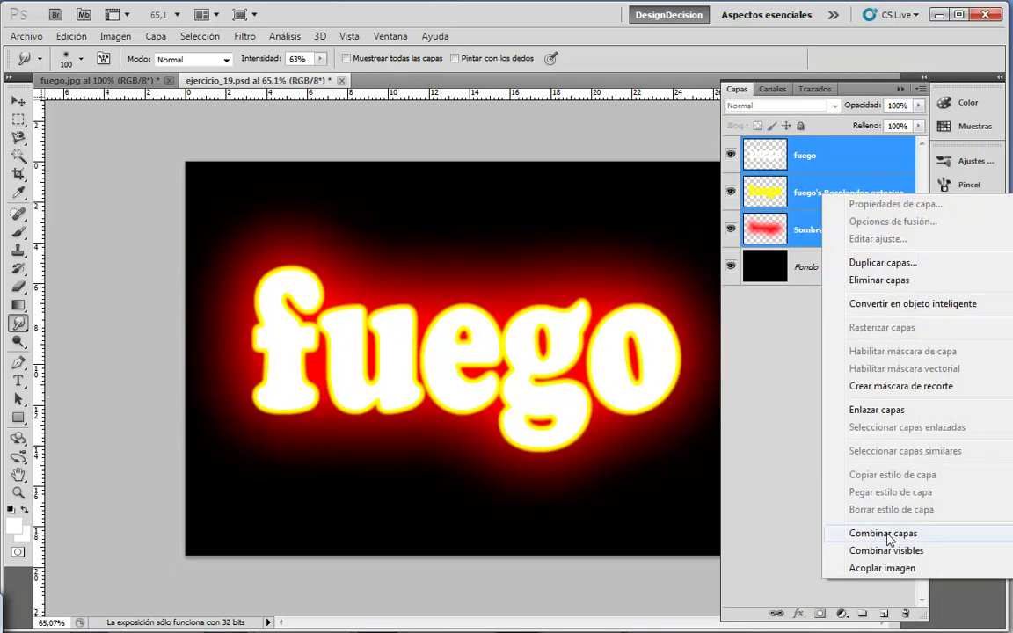
{"action": "left_click", "coordinate": [883, 533]}
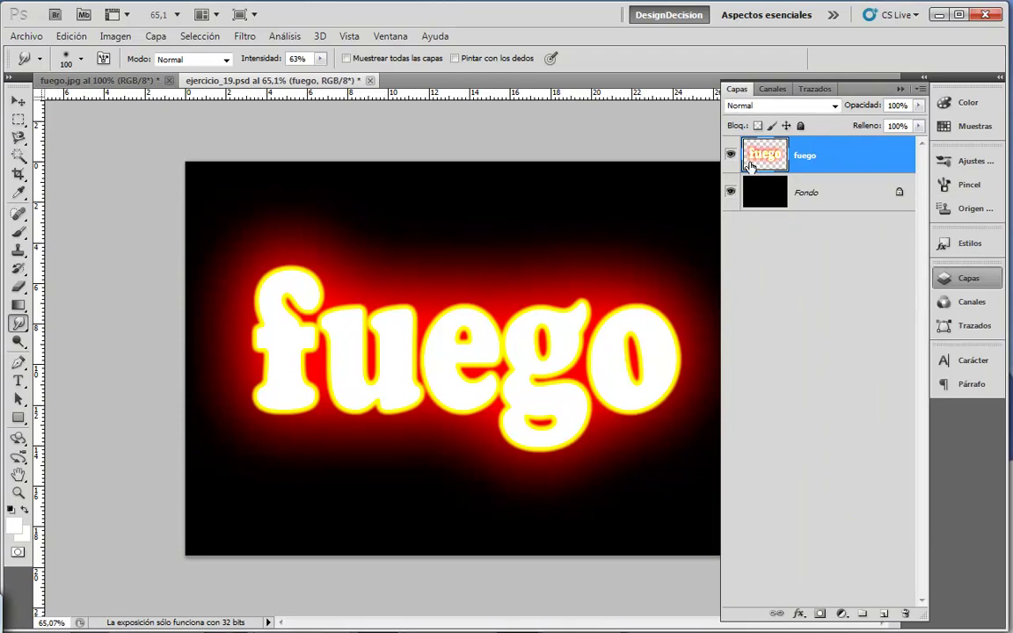
{"action": "key", "text": "ctrl+z"}
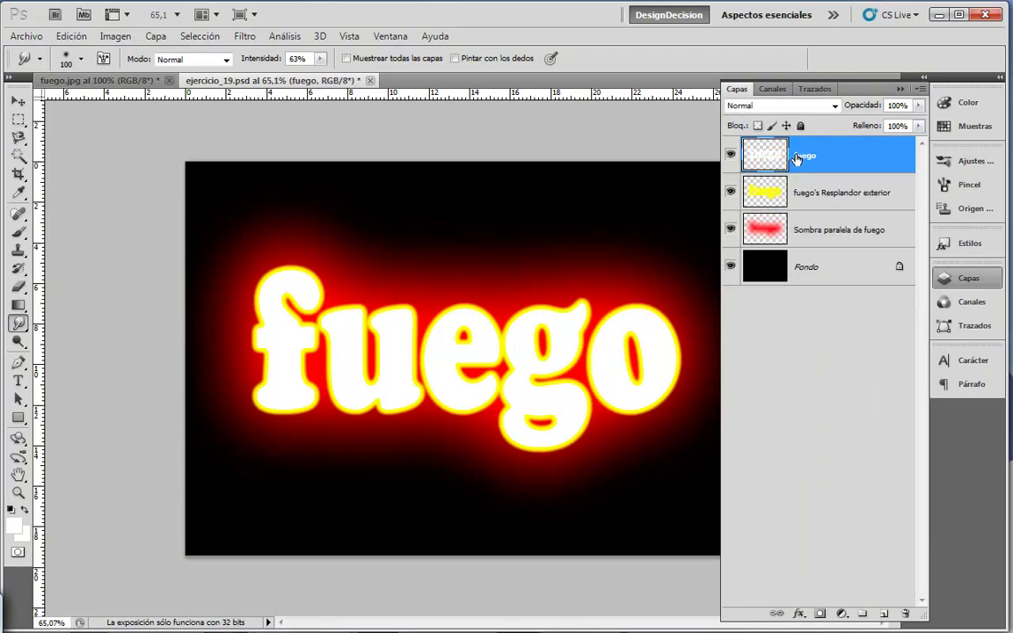
{"action": "key", "text": "ctrl+alt+z"}
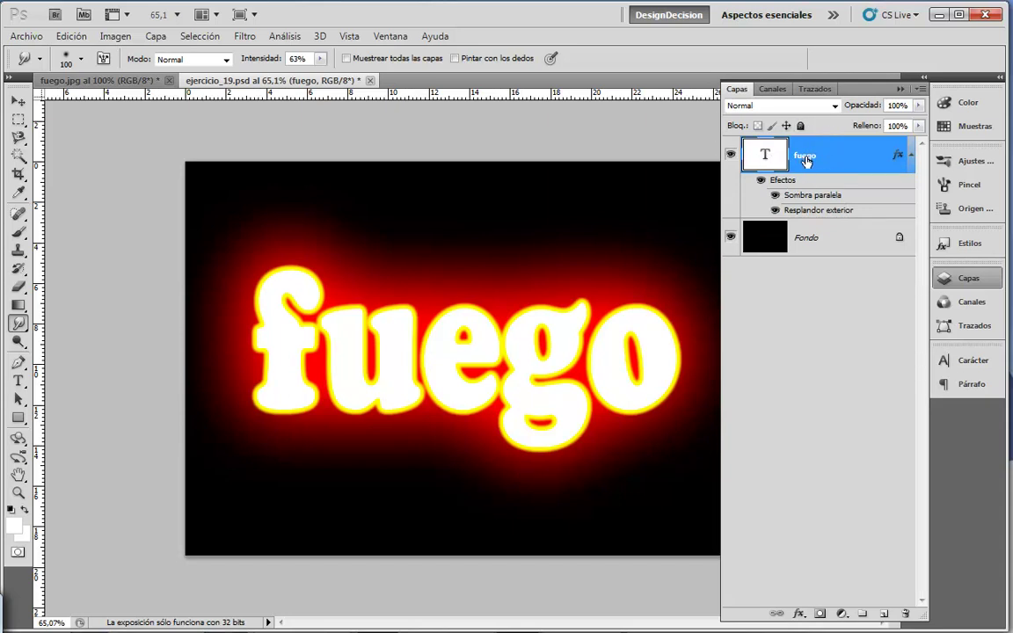
Convert the fuego layer to a smart object and decline the smudge rasterize prompts.
{"action": "right_click", "coordinate": [804, 158]}
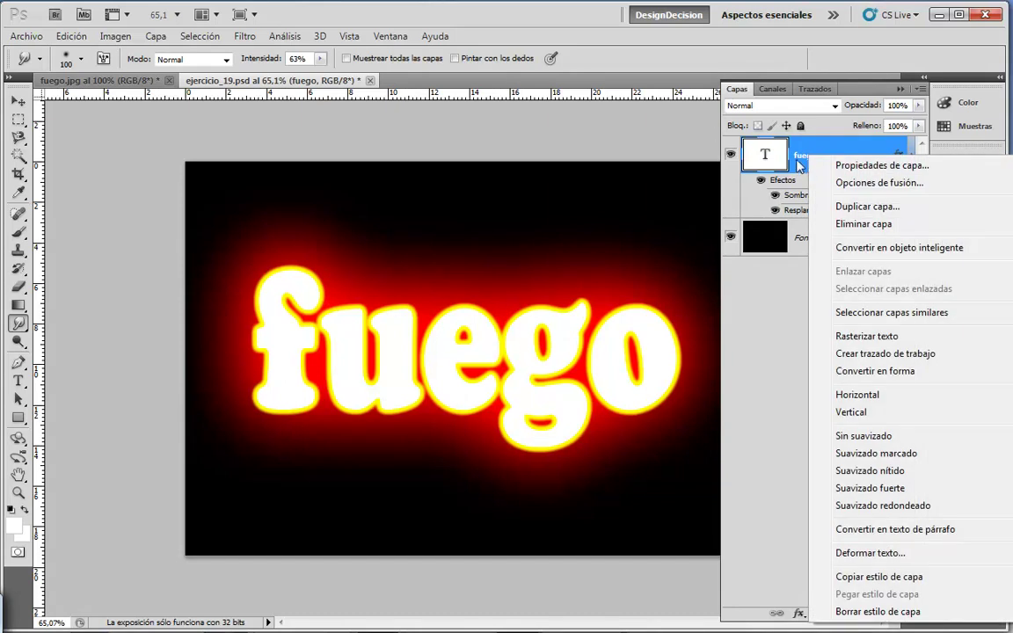
{"action": "left_click", "coordinate": [943, 249]}
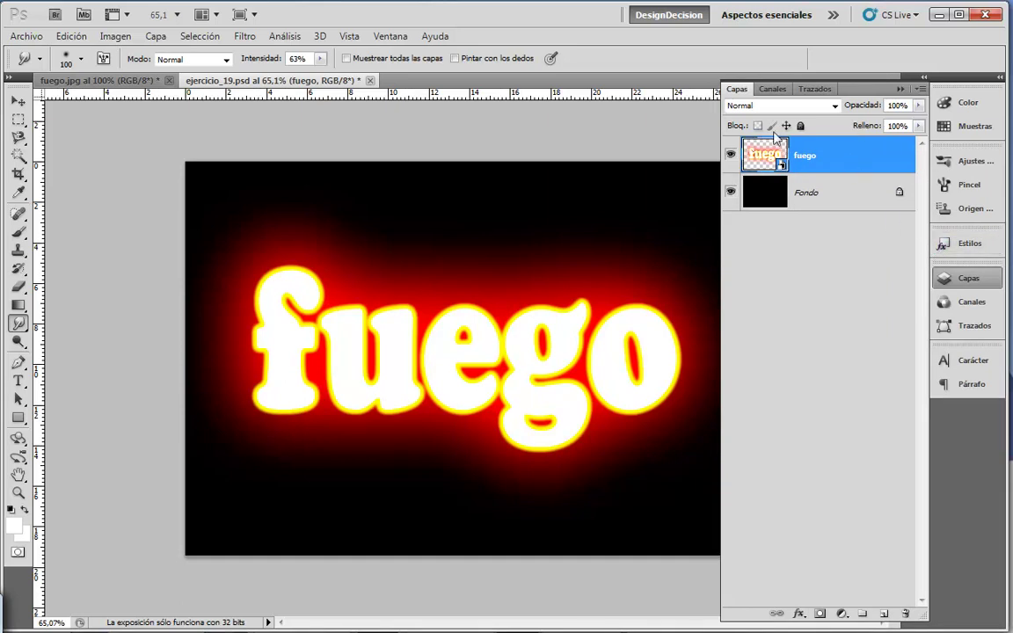
{"action": "left_click", "coordinate": [607, 378]}
{"action": "left_click", "coordinate": [535, 304]}
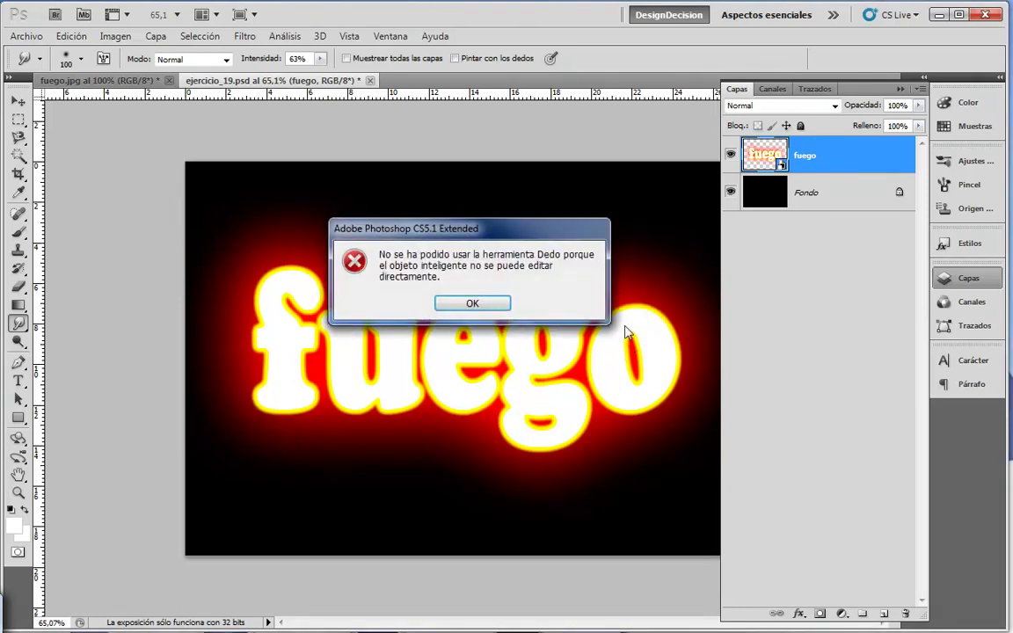
{"action": "left_click", "coordinate": [472, 305]}
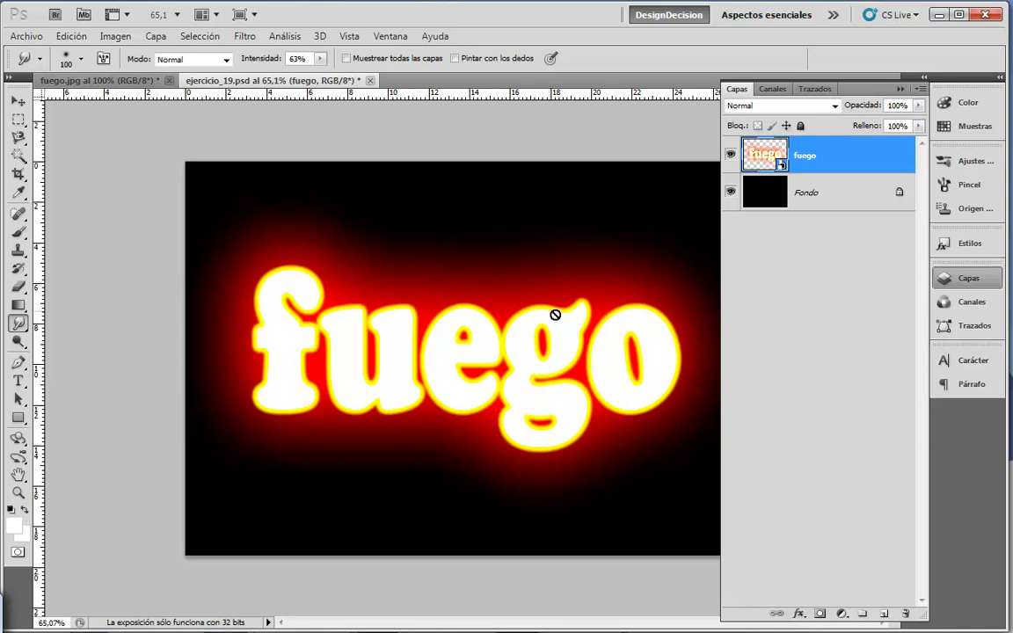
{"action": "left_click", "coordinate": [515, 301]}
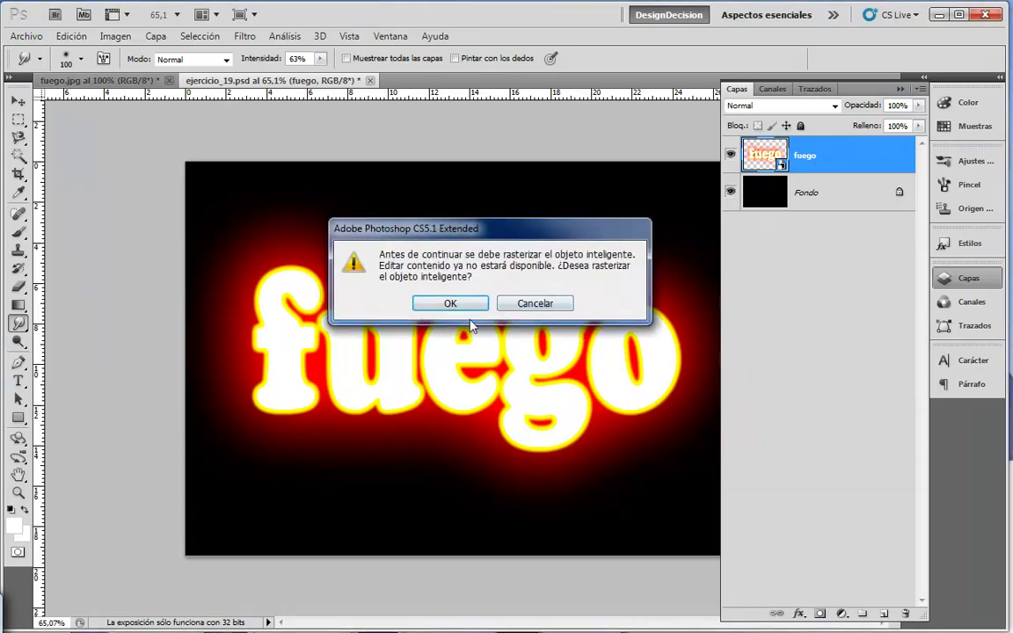
{"action": "left_click", "coordinate": [550, 302]}
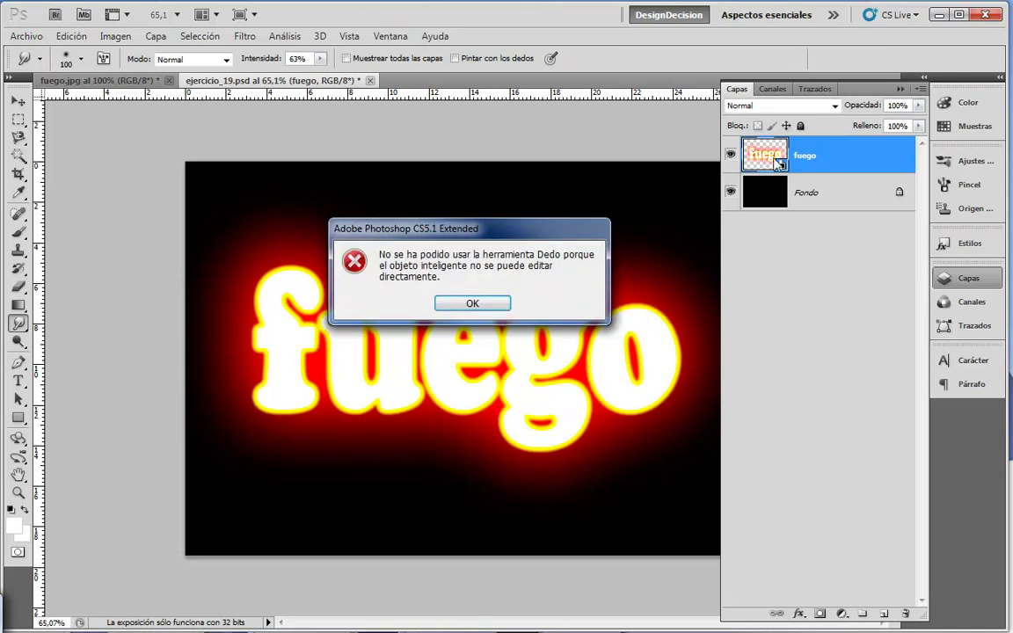
{"action": "left_click", "coordinate": [470, 301]}
Rasterize the fuego smart object into a single pixel layer.
{"action": "right_click", "coordinate": [780, 162]}
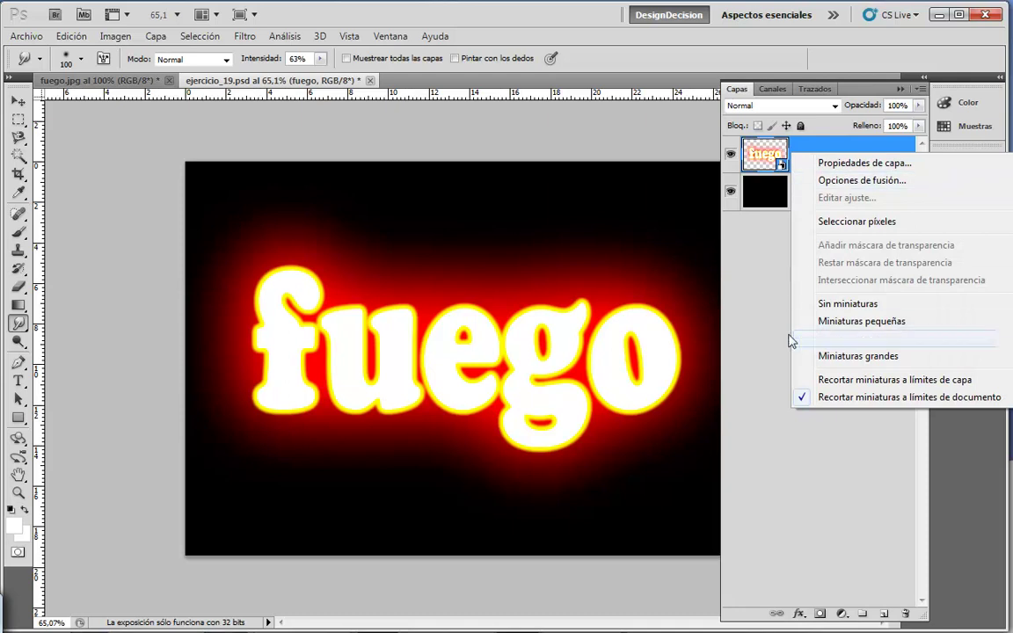
{"action": "left_click", "coordinate": [779, 239]}
{"action": "right_click", "coordinate": [797, 157]}
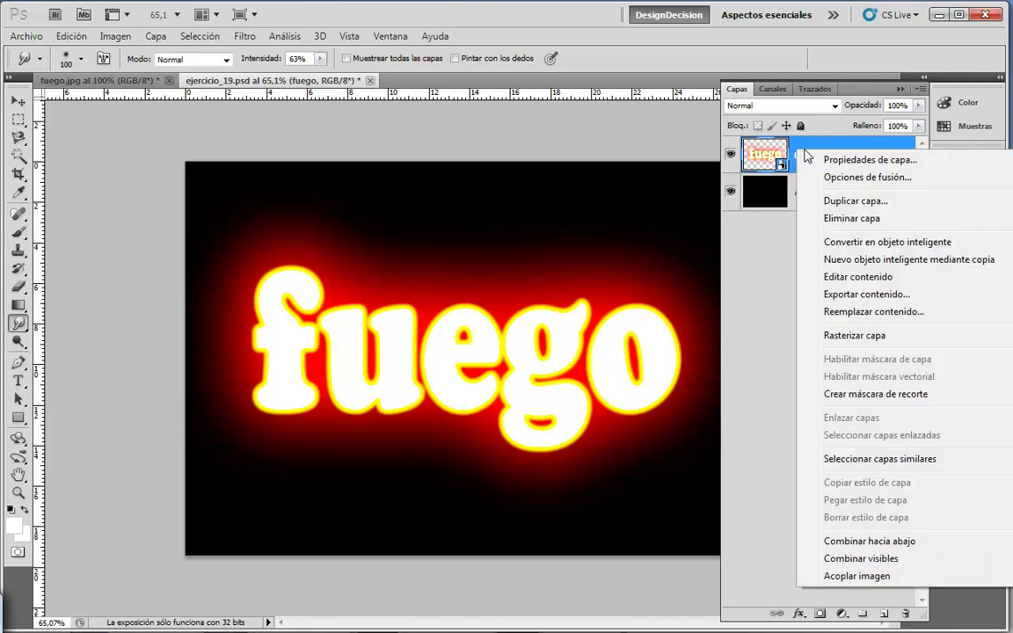
{"action": "left_click", "coordinate": [791, 335]}
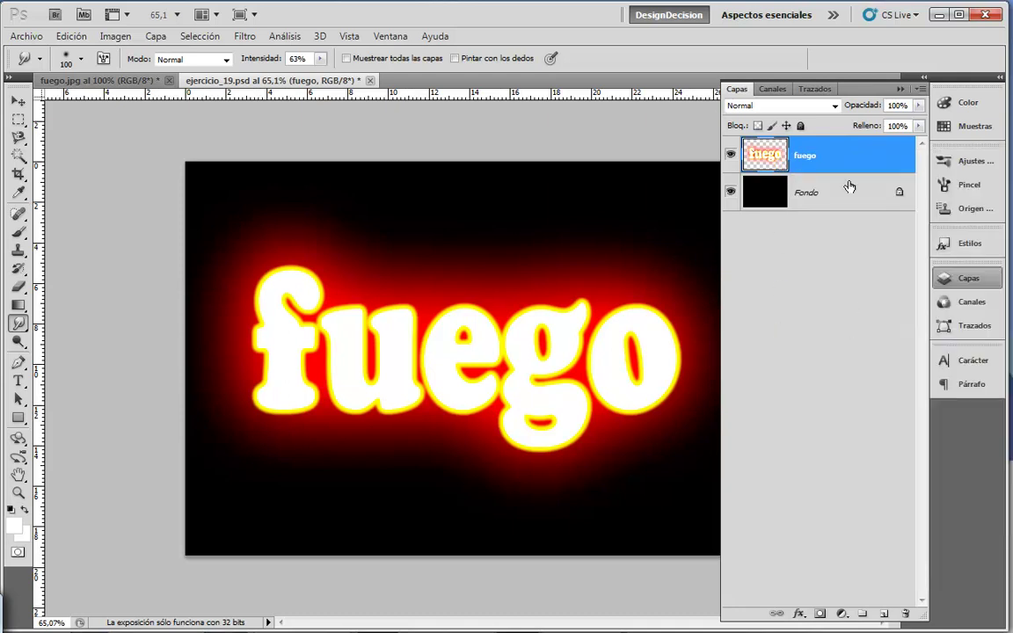
Pull two flame wisps up from the u with a 45 then 30 px smudge brush.
{"action": "left_click", "coordinate": [731, 154]}
{"action": "left_click", "coordinate": [731, 154]}
{"action": "key", "text": "bracketleft"}
{"action": "key", "text": "bracketleft"}
{"action": "key", "text": "bracketleft"}
{"action": "left_click", "coordinate": [320, 58]}
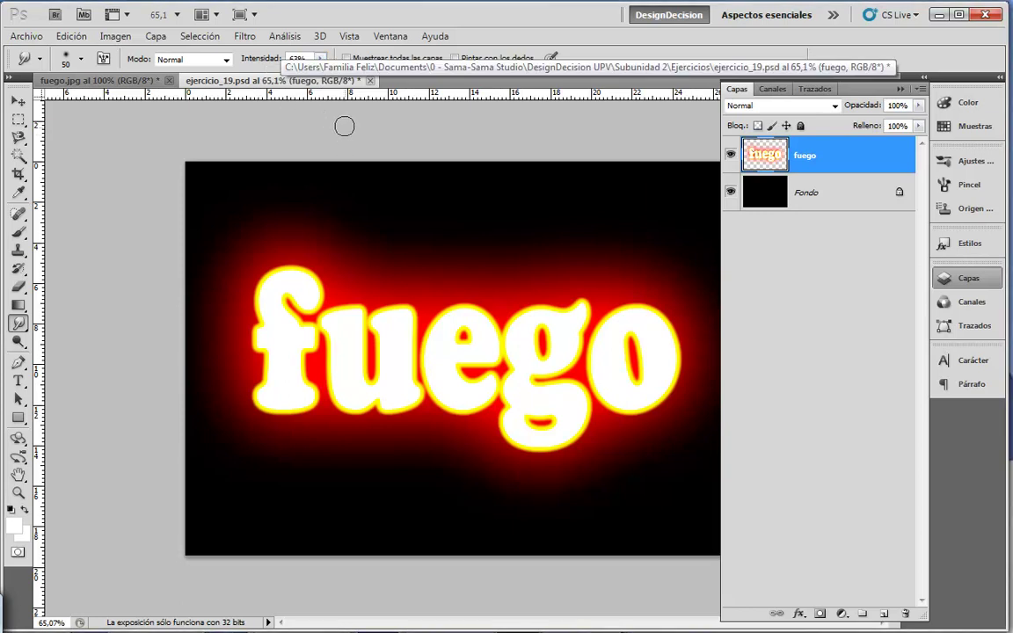
{"action": "key", "text": "bracketleft"}
{"action": "left_click_drag", "start_coordinate": [391, 314], "coordinate": [434, 212]}
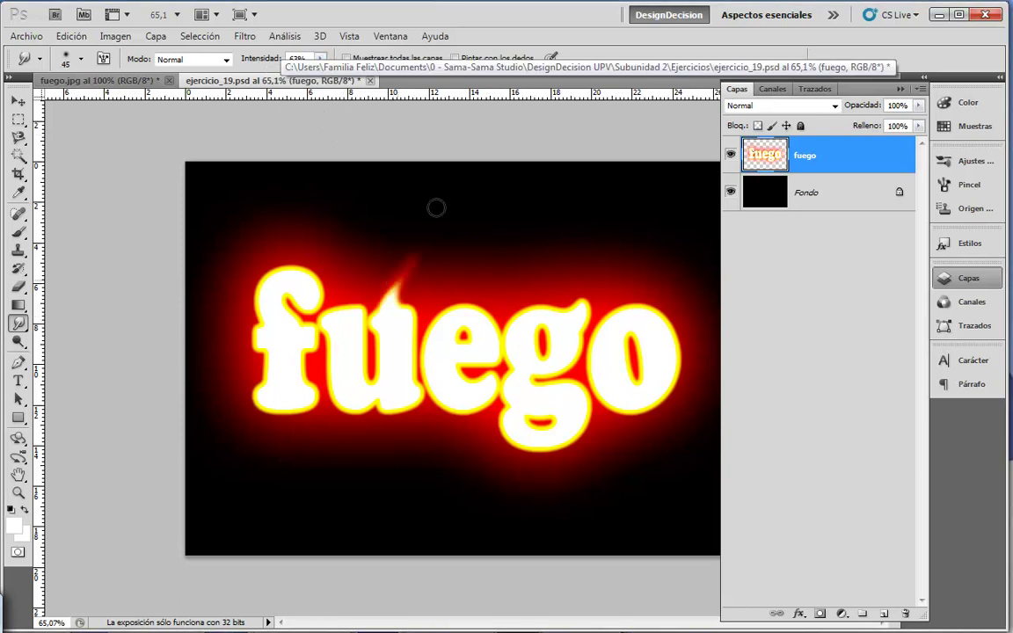
{"action": "key", "text": "bracketleft"}
{"action": "left_click_drag", "start_coordinate": [380, 319], "coordinate": [397, 189]}
Smudge a tall, bright flame above the f, undoing an oversized stroke, then set strength 45%.
{"action": "key", "text": "bracketright"}
{"action": "left_click_drag", "start_coordinate": [278, 280], "coordinate": [265, 200]}
{"action": "key", "text": "bracketright"}
{"action": "key", "text": "bracketright"}
{"action": "key", "text": "bracketright"}
{"action": "left_click_drag", "start_coordinate": [290, 280], "coordinate": [297, 205]}
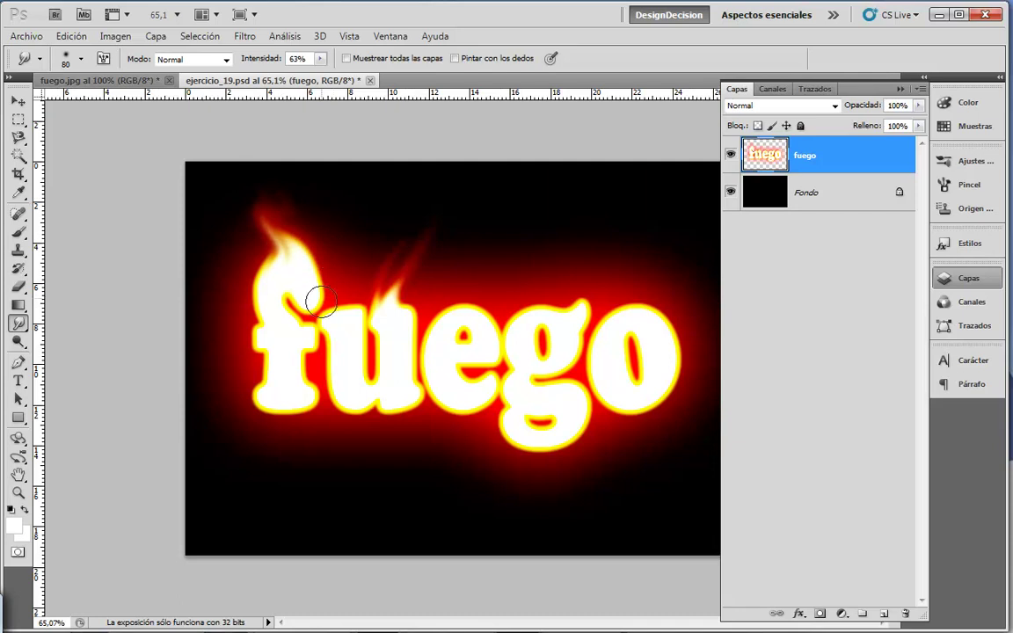
{"action": "key", "text": "ctrl+z"}
{"action": "key", "text": "bracketleft"}
{"action": "key", "text": "bracketleft"}
{"action": "key", "text": "bracketleft"}
{"action": "key", "text": "bracketleft"}
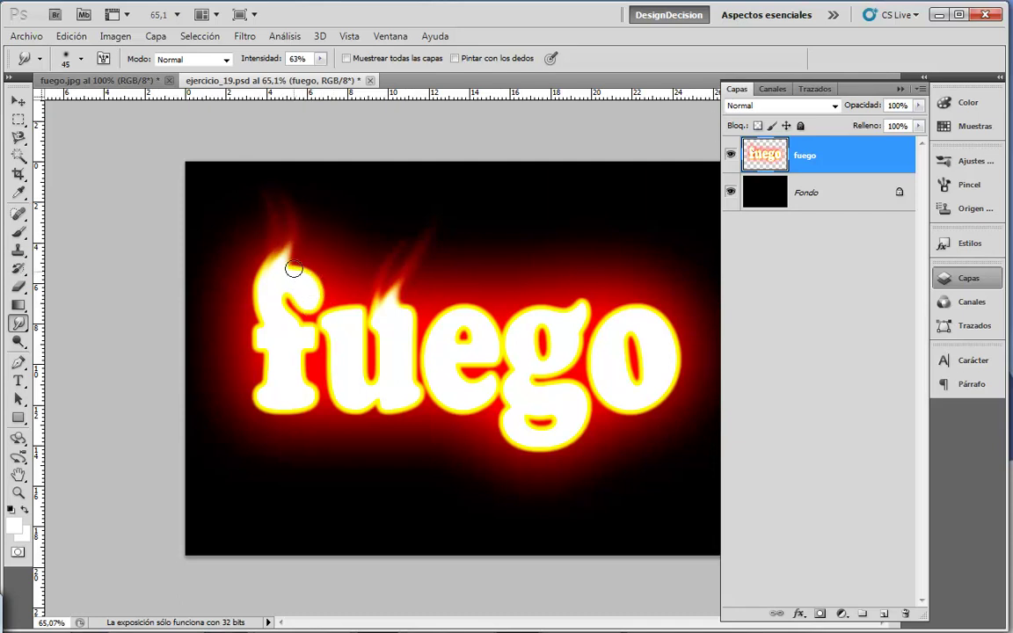
{"action": "left_click_drag", "start_coordinate": [300, 274], "coordinate": [273, 190]}
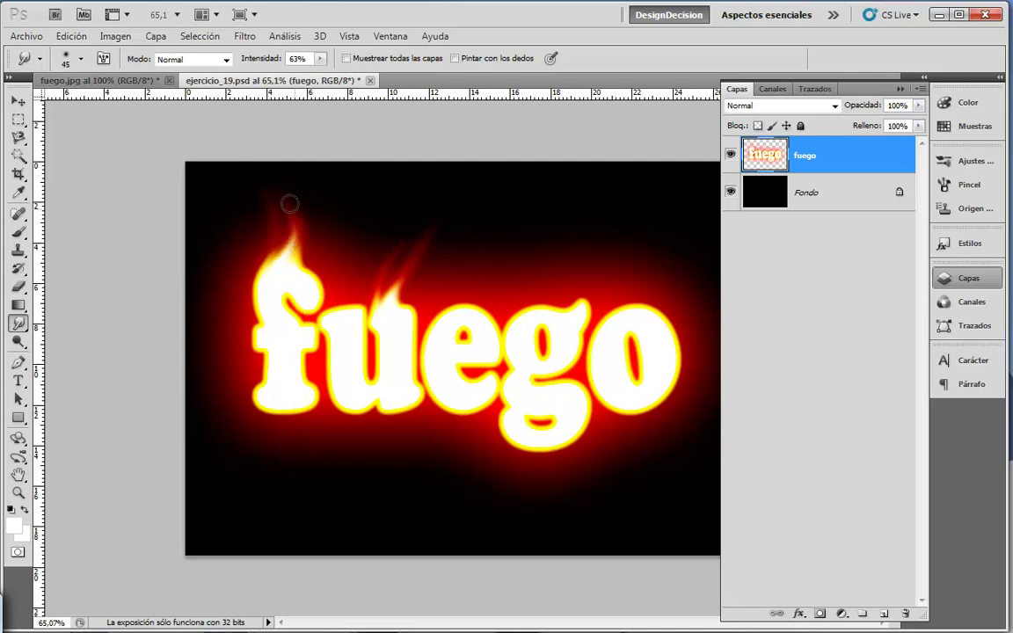
{"action": "key", "text": "bracketleft"}
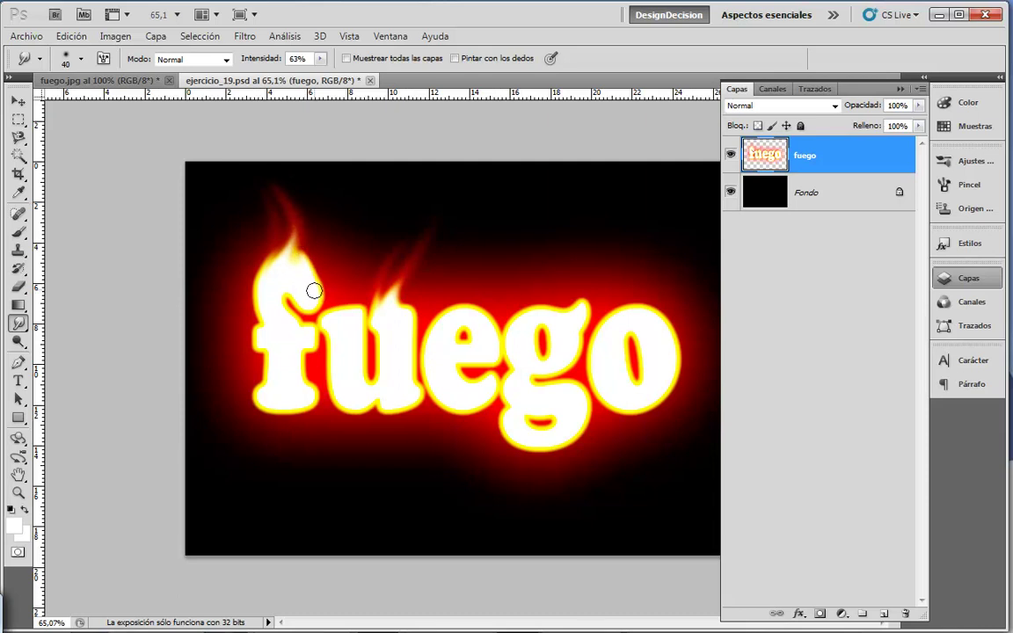
{"action": "left_click_drag", "start_coordinate": [308, 281], "coordinate": [282, 173]}
{"action": "left_click_drag", "start_coordinate": [318, 289], "coordinate": [286, 148]}
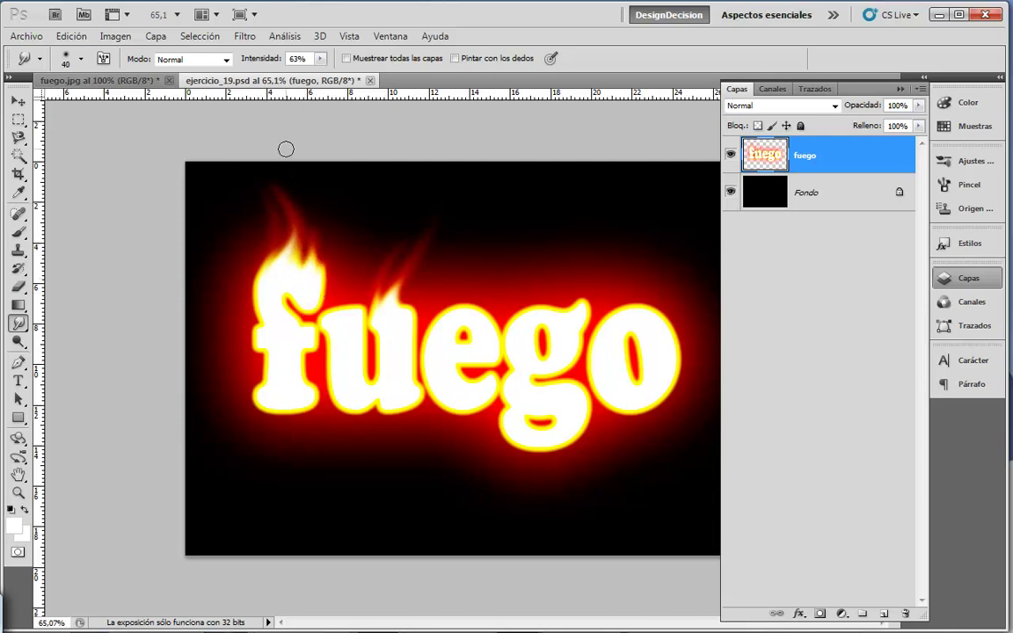
{"action": "left_click_drag", "start_coordinate": [320, 58], "coordinate": [279, 78]}
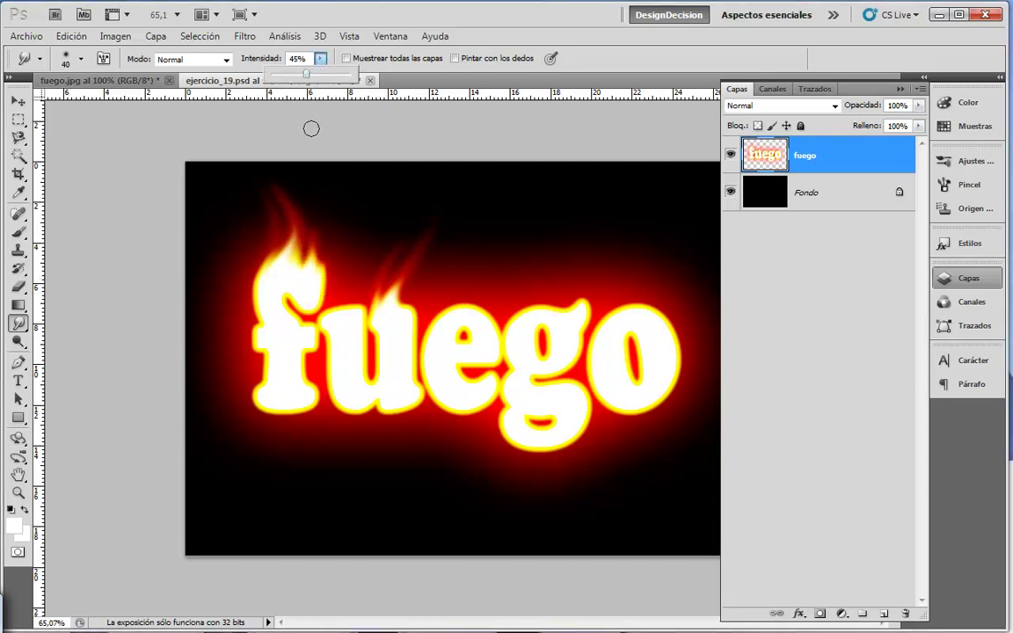
Smear the f's left glow edge upward in three strokes.
{"action": "key", "text": "bracketright"}
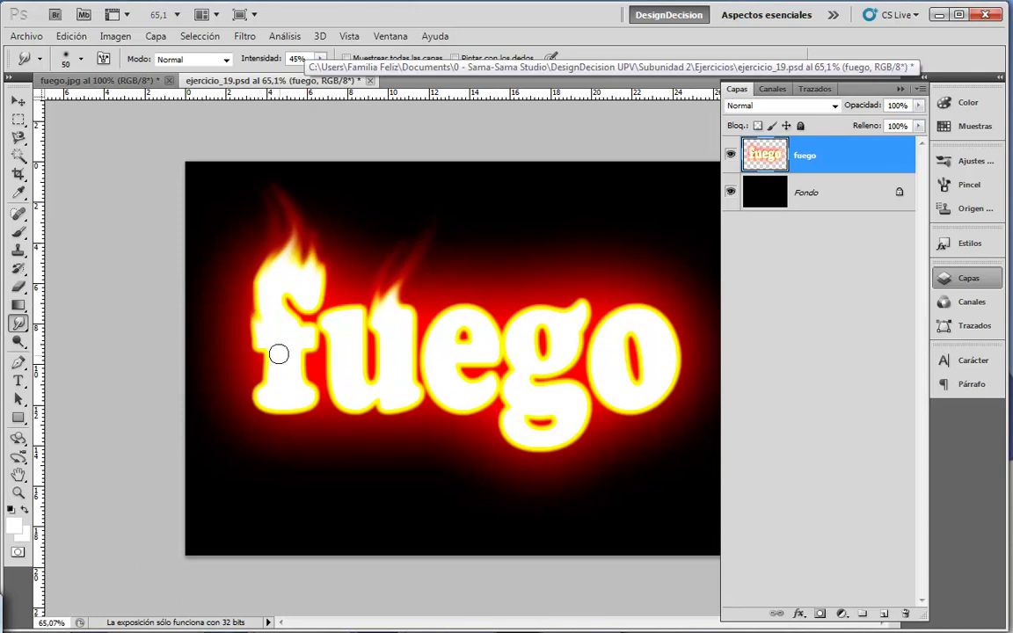
{"action": "key", "text": "bracketleft"}
{"action": "key", "text": "bracketleft"}
{"action": "key", "text": "bracketleft"}
{"action": "left_click_drag", "start_coordinate": [262, 348], "coordinate": [257, 279]}
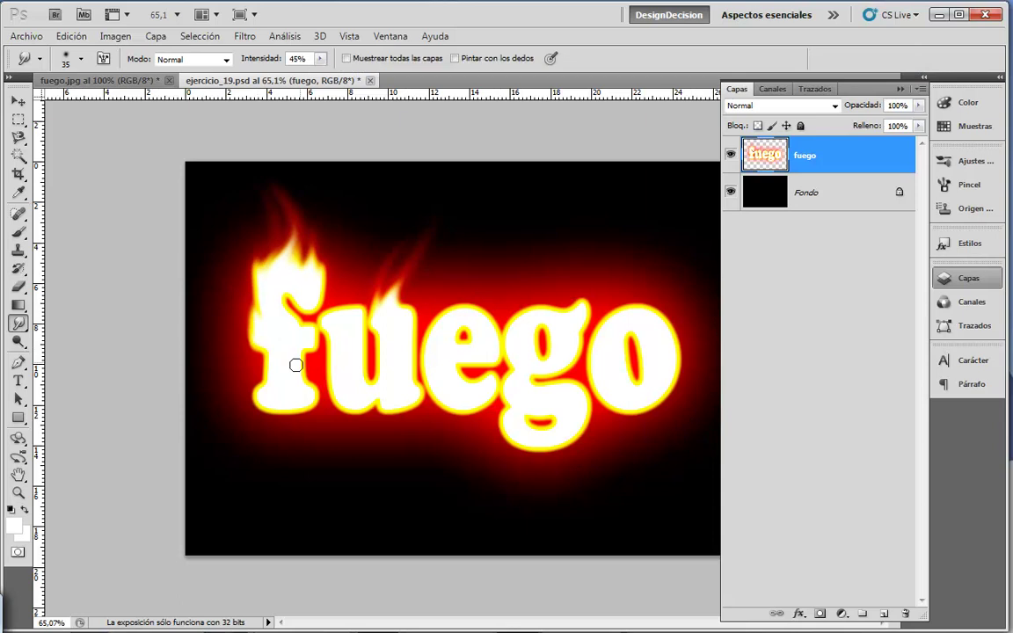
{"action": "left_click_drag", "start_coordinate": [270, 370], "coordinate": [261, 245]}
{"action": "left_click_drag", "start_coordinate": [267, 340], "coordinate": [255, 247]}
{"action": "key", "text": "bracketright"}
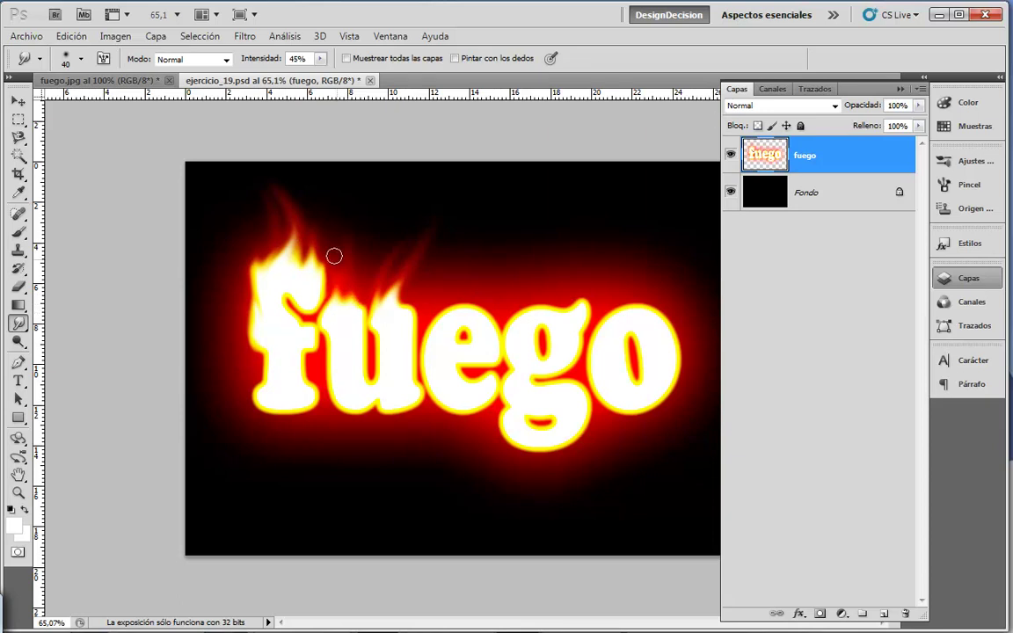
Pull flame tongues up from the u and e, lifting the glow beside the e.
{"action": "left_click_drag", "start_coordinate": [349, 330], "coordinate": [348, 289]}
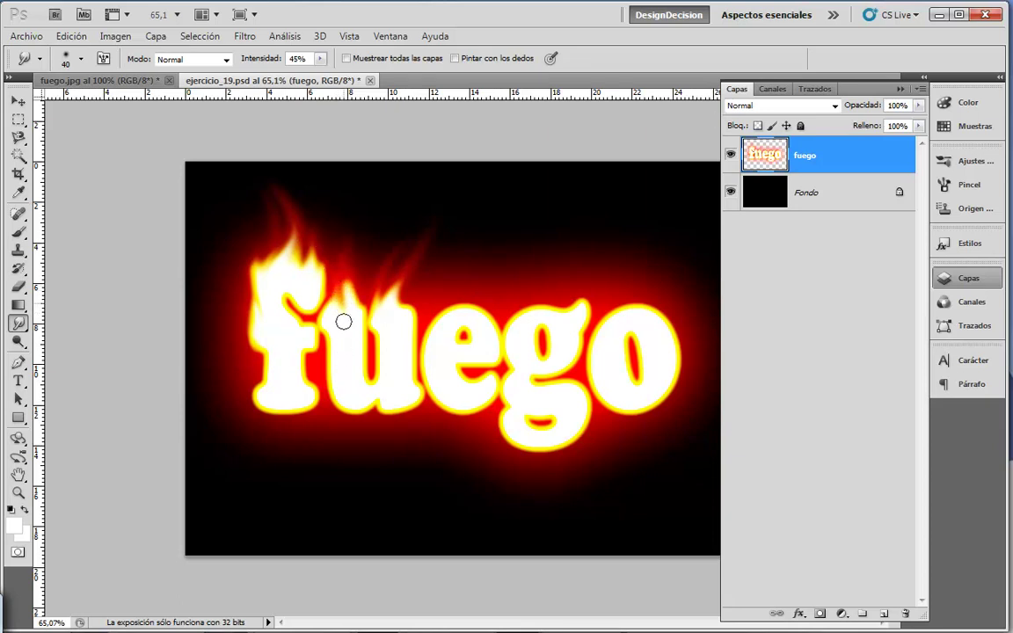
{"action": "key", "text": "bracketright"}
{"action": "key", "text": "bracketright"}
{"action": "left_click_drag", "start_coordinate": [407, 319], "coordinate": [422, 254]}
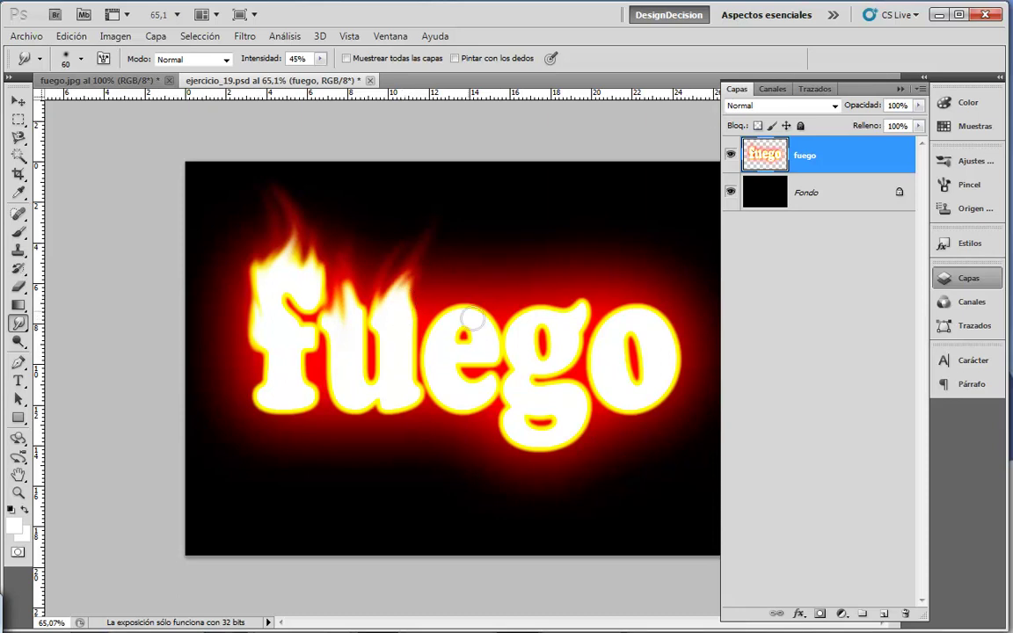
{"action": "left_click_drag", "start_coordinate": [444, 320], "coordinate": [462, 280]}
{"action": "key", "text": "bracketleft"}
{"action": "key", "text": "bracketleft"}
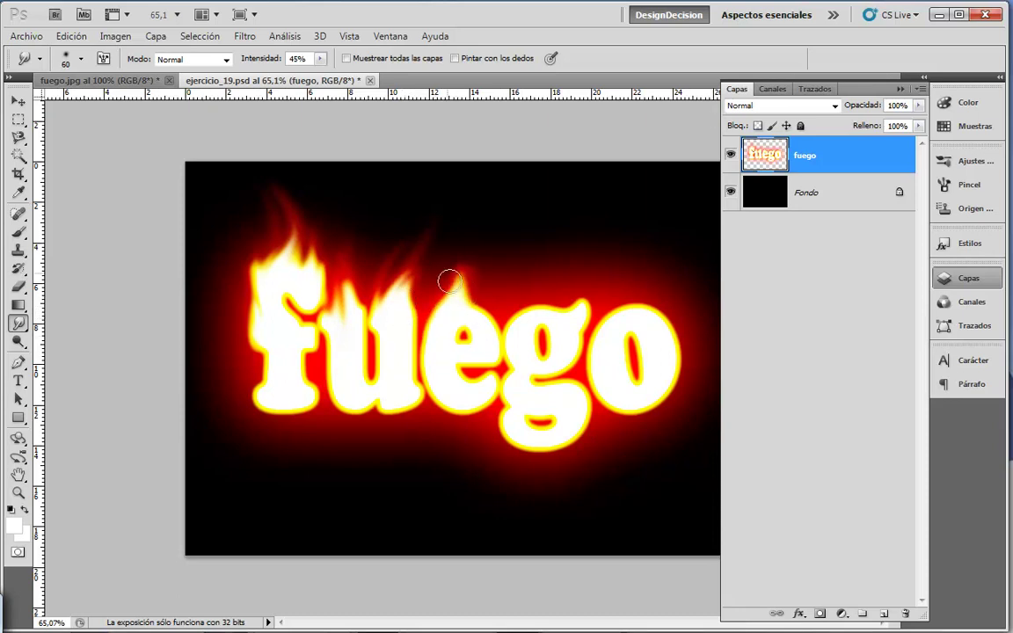
{"action": "left_click_drag", "start_coordinate": [440, 301], "coordinate": [420, 239]}
Pull a tall, bright flame tongue up from the g.
{"action": "left_click_drag", "start_coordinate": [528, 324], "coordinate": [516, 281]}
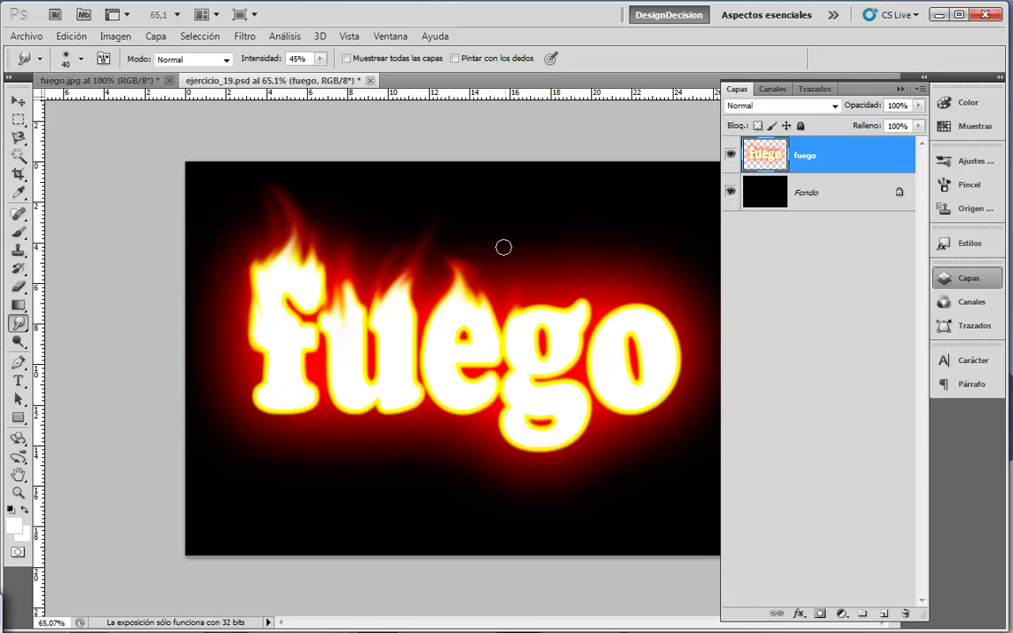
{"action": "key", "text": "bracketright"}
{"action": "key", "text": "bracketright"}
{"action": "key", "text": "bracketright"}
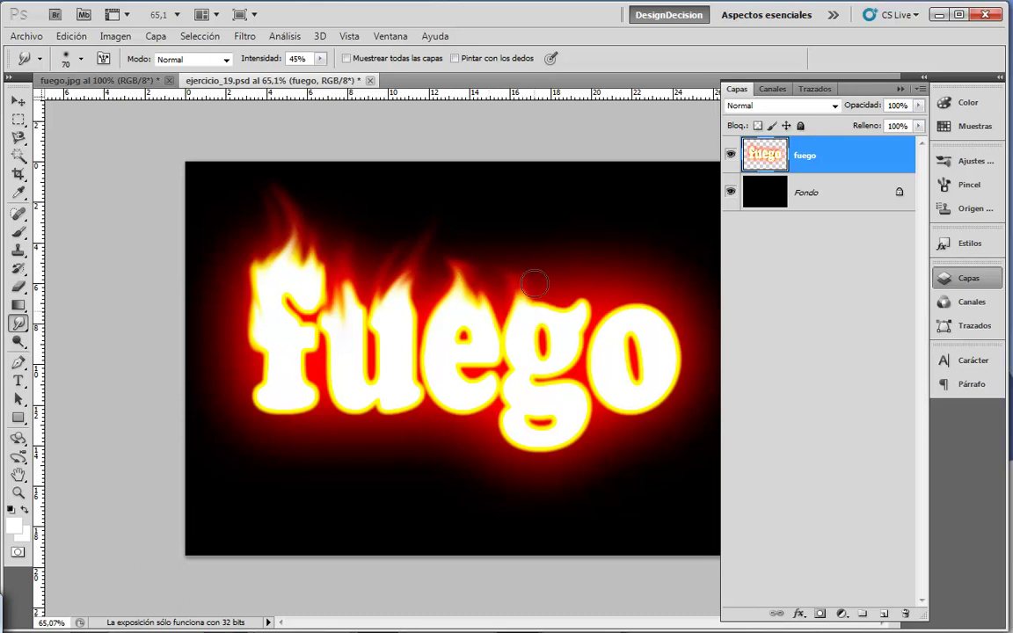
{"action": "left_click_drag", "start_coordinate": [534, 299], "coordinate": [503, 237]}
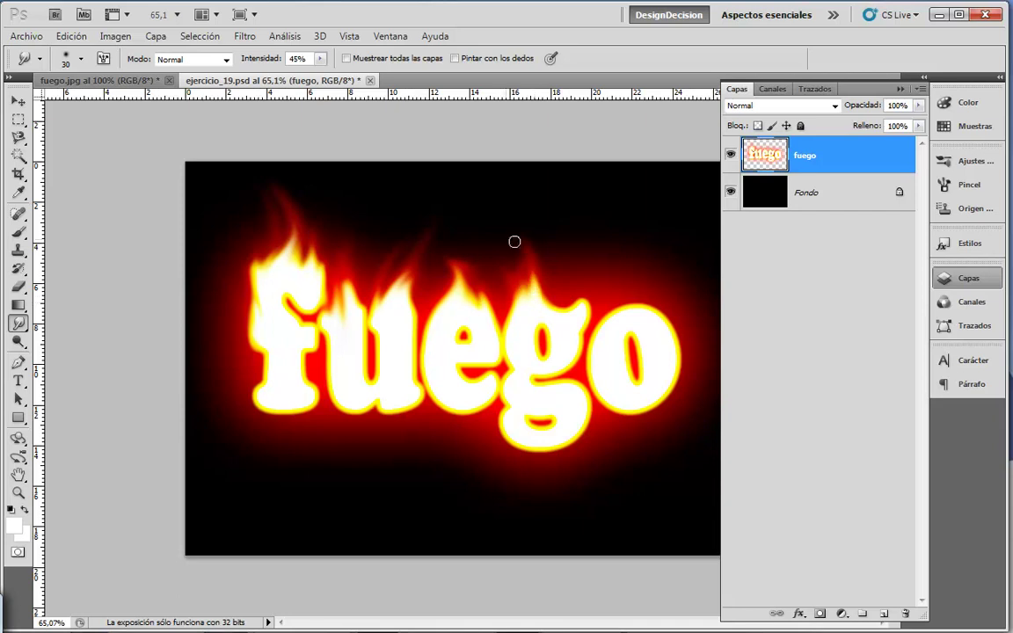
{"action": "left_click_drag", "start_coordinate": [553, 306], "coordinate": [551, 272]}
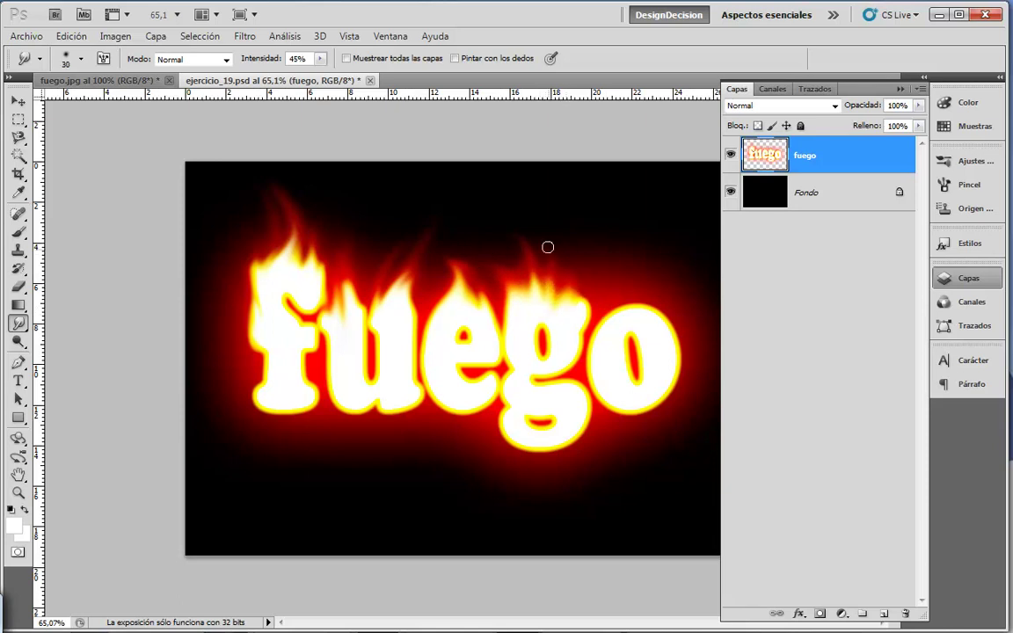
{"action": "key", "text": "bracketright"}
{"action": "key", "text": "bracketright"}
{"action": "key", "text": "bracketright"}
{"action": "key", "text": "bracketleft"}
{"action": "key", "text": "bracketleft"}
{"action": "key", "text": "bracketleft"}
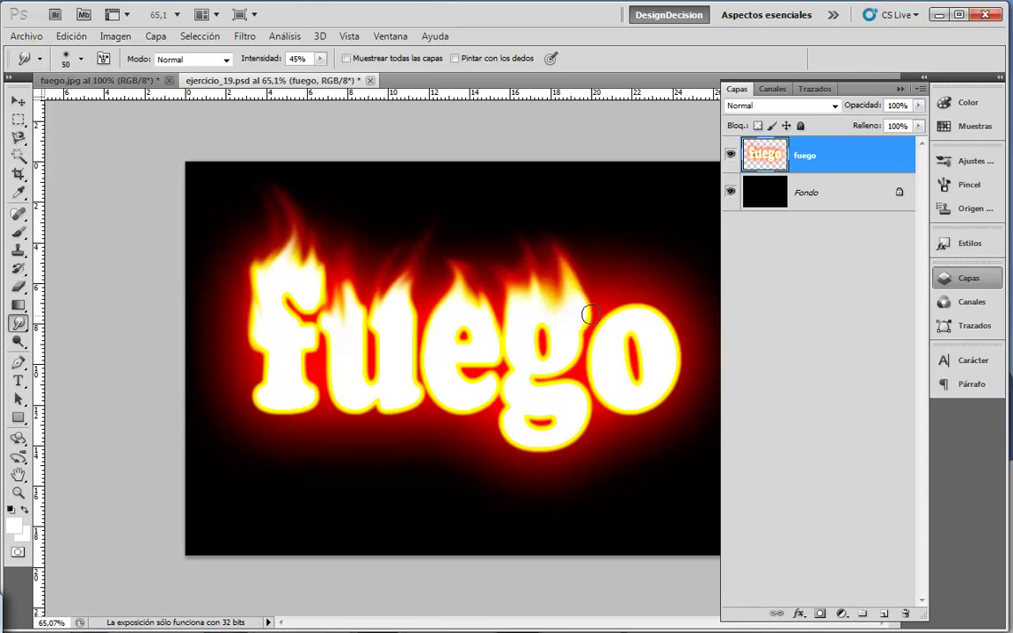
Pull flame streaks up from the o and smear dark red into its top.
{"action": "left_click_drag", "start_coordinate": [615, 321], "coordinate": [658, 272]}
{"action": "key", "text": "bracketright"}
{"action": "key", "text": "bracketright"}
{"action": "key", "text": "bracketright"}
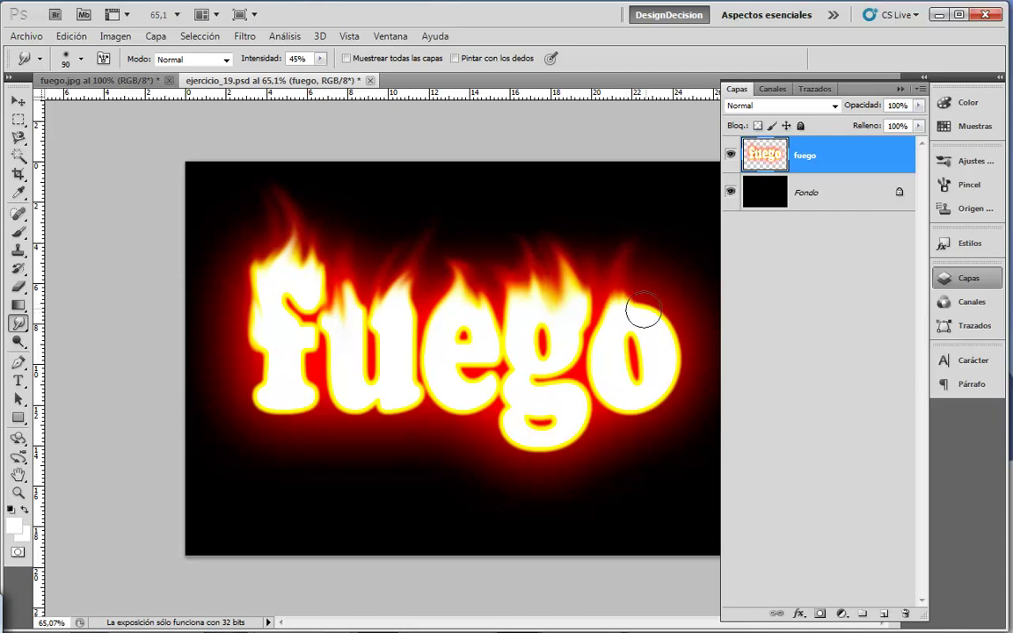
{"action": "left_click_drag", "start_coordinate": [658, 330], "coordinate": [649, 307]}
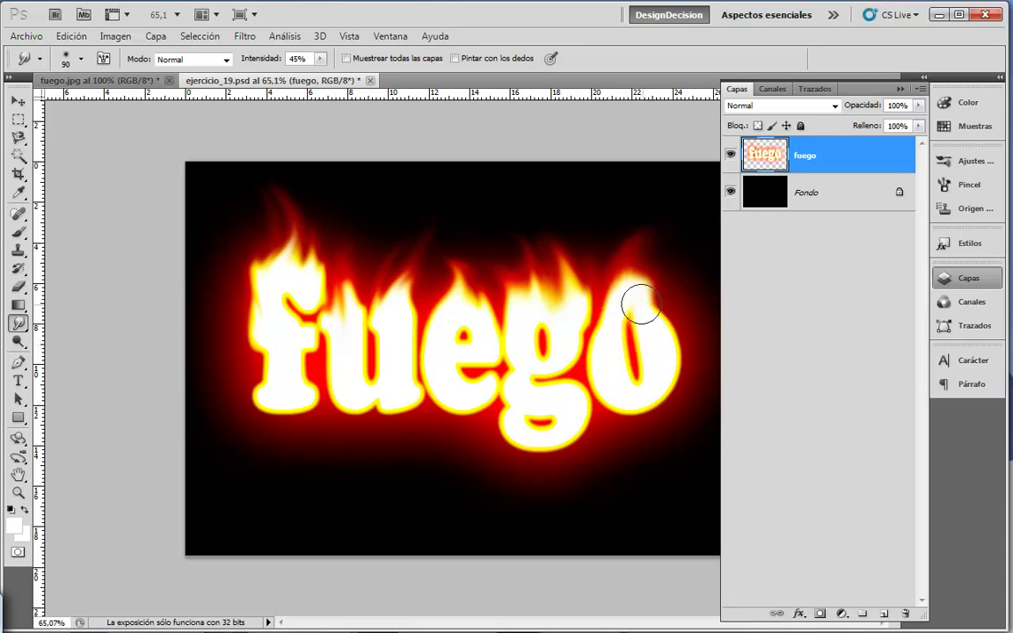
{"action": "key", "text": "bracketright"}
{"action": "key", "text": "bracketright"}
{"action": "key", "text": "bracketright"}
{"action": "key", "text": "bracketleft"}
{"action": "key", "text": "bracketleft"}
{"action": "key", "text": "bracketleft"}
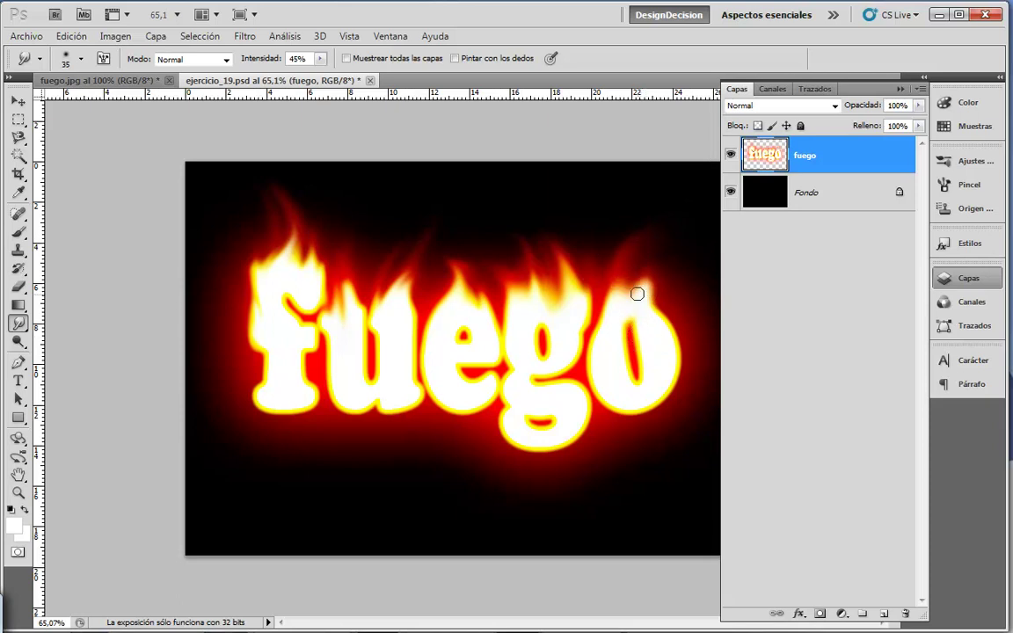
{"action": "mouse_move", "coordinate": [632, 262]}
{"action": "left_mouse_down"}
{"action": "mouse_move", "coordinate": [630, 297]}
{"action": "mouse_move", "coordinate": [656, 264]}
{"action": "left_mouse_up"}
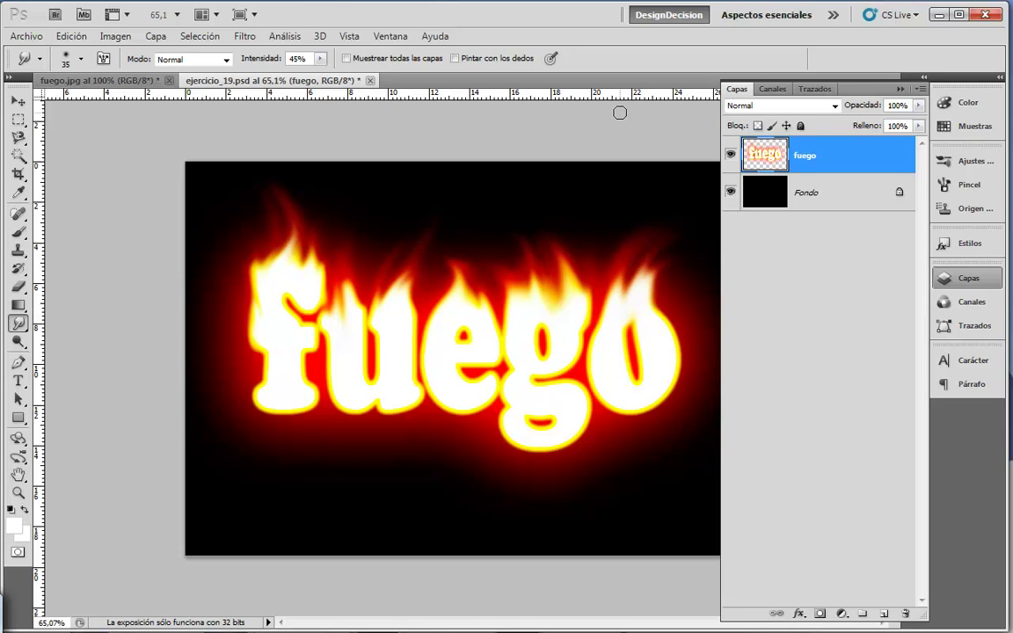
Give the smudge tool the textured 60 brush preset at 68% strength.
{"action": "left_click", "coordinate": [80, 59]}
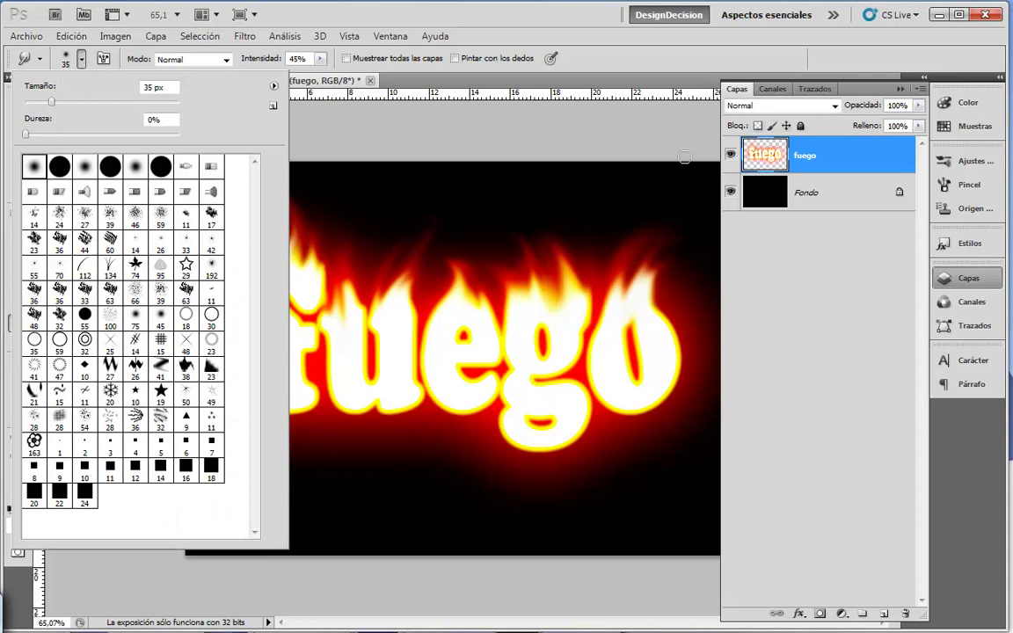
{"action": "key", "text": "Return"}
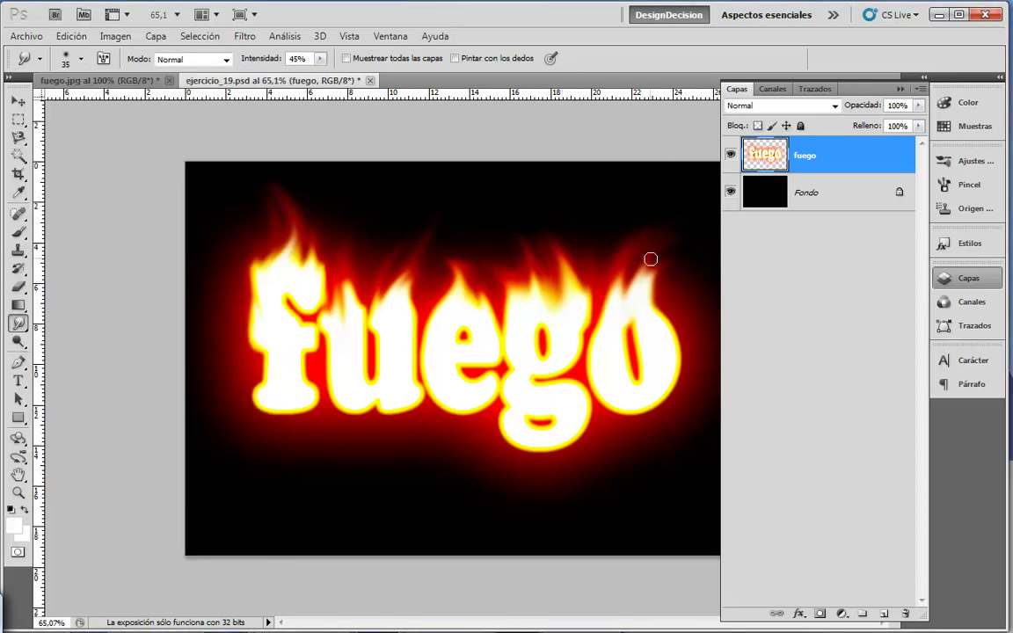
{"action": "left_click", "coordinate": [81, 59]}
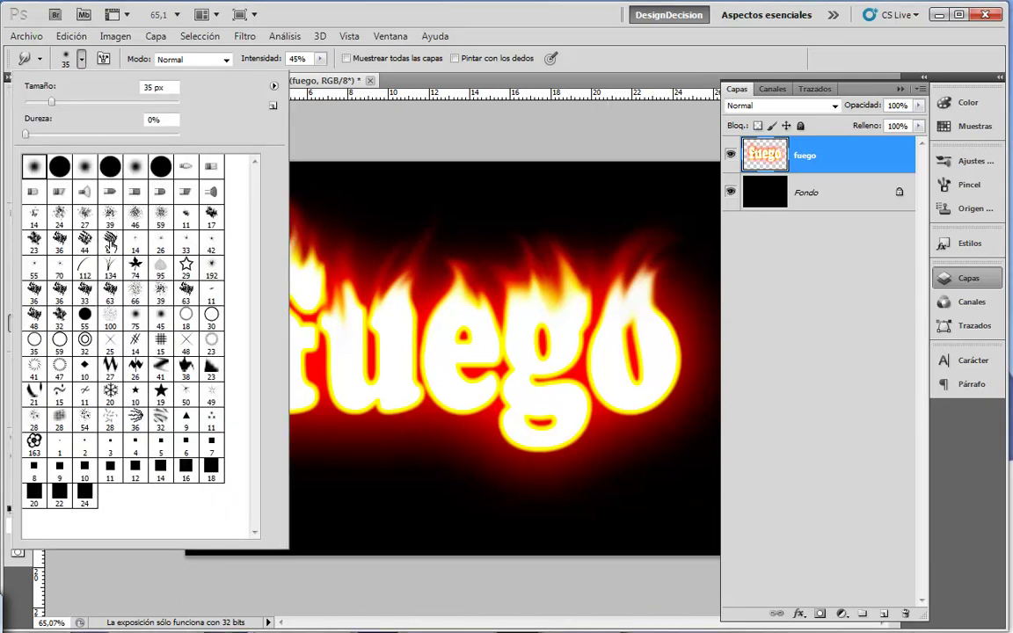
{"action": "left_click", "coordinate": [110, 238]}
{"action": "key", "text": "Return"}
{"action": "left_click", "coordinate": [322, 58]}
{"action": "left_click_drag", "start_coordinate": [322, 76], "coordinate": [341, 77]}
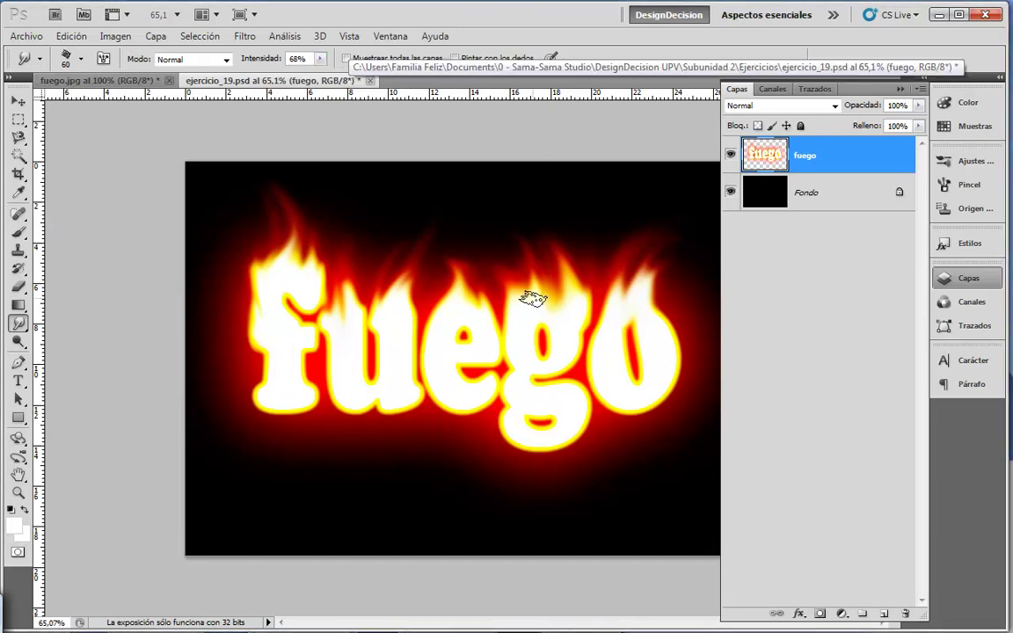
With a 70 px textured brush, streak flames above g, e, u, curving right over o, left over f.
{"action": "key", "text": "bracketright"}
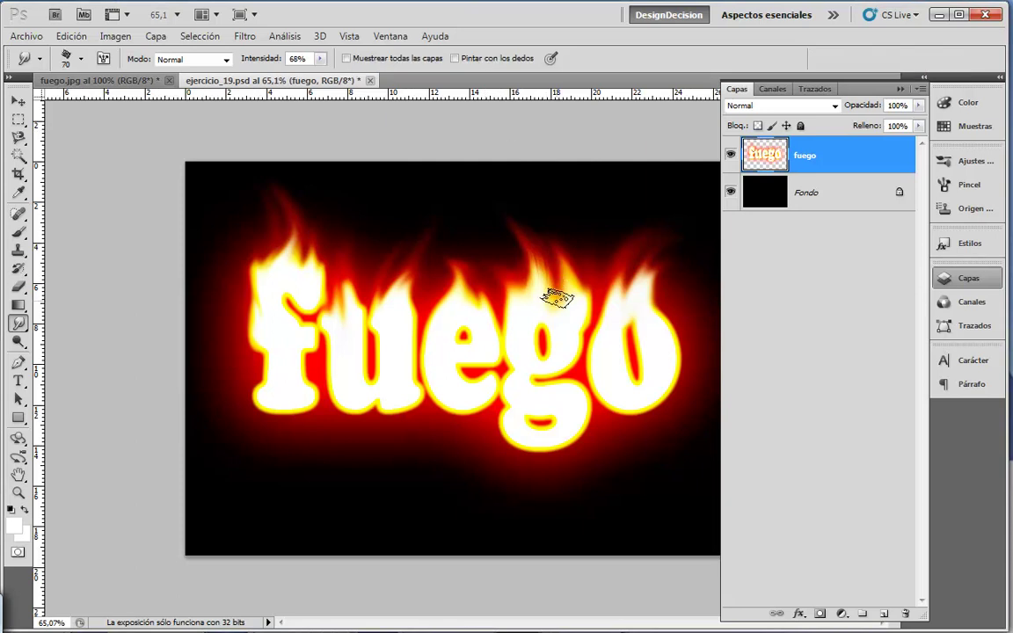
{"action": "left_click_drag", "start_coordinate": [554, 299], "coordinate": [491, 203]}
{"action": "left_click_drag", "start_coordinate": [520, 294], "coordinate": [502, 226]}
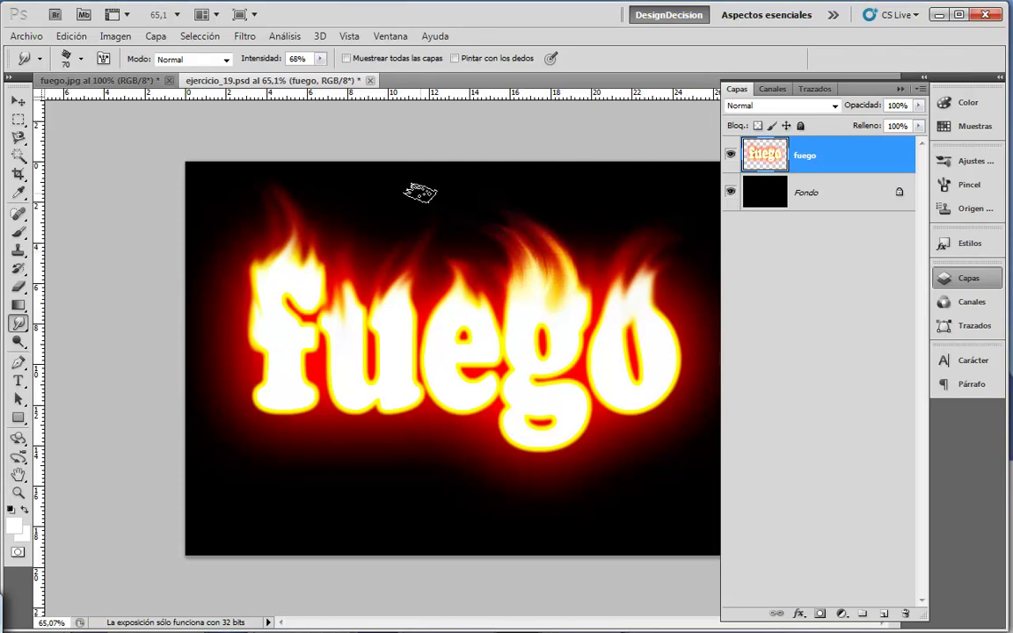
{"action": "mouse_move", "coordinate": [450, 289]}
{"action": "left_mouse_down"}
{"action": "mouse_move", "coordinate": [482, 264]}
{"action": "mouse_move", "coordinate": [413, 216]}
{"action": "left_mouse_up"}
{"action": "left_click_drag", "start_coordinate": [418, 280], "coordinate": [344, 154]}
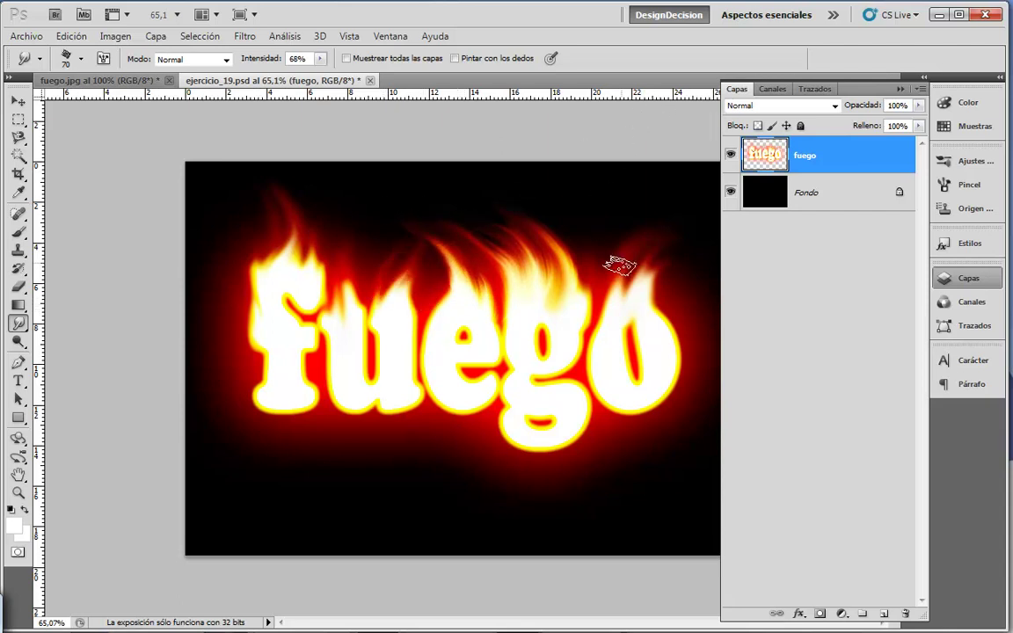
{"action": "left_click_drag", "start_coordinate": [622, 304], "coordinate": [692, 242]}
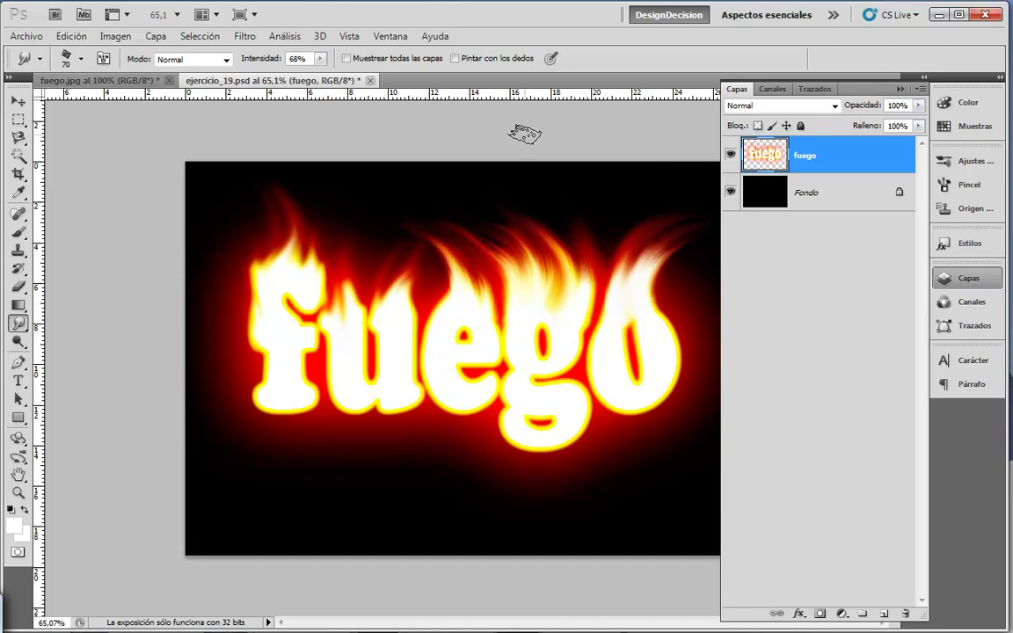
{"action": "left_click_drag", "start_coordinate": [281, 250], "coordinate": [249, 172]}
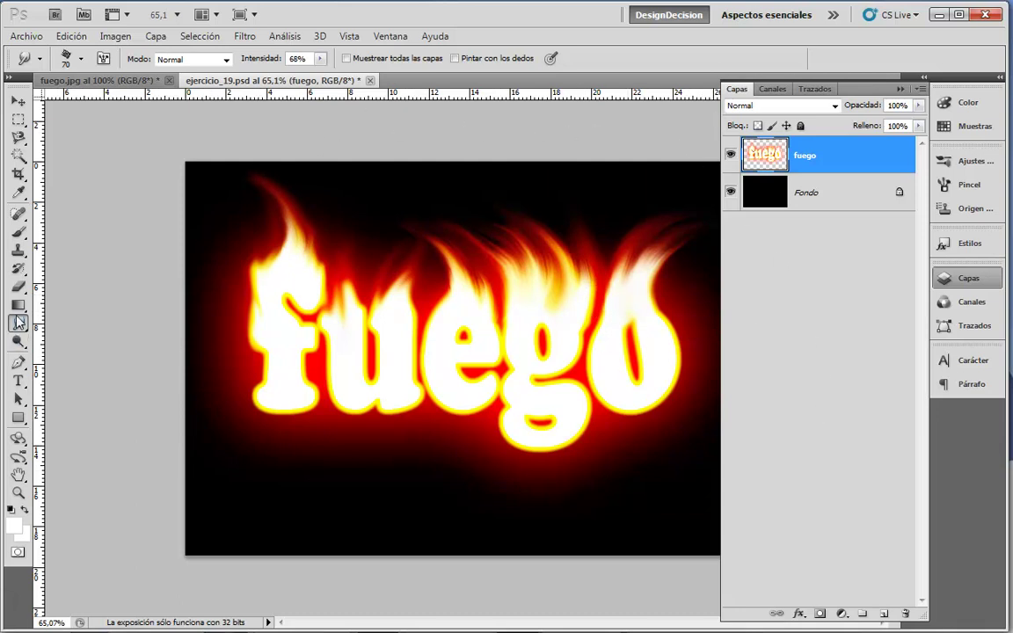
Close the brush preset picker unchanged and collapse the Capas (Layers) panel to show the full artwork.
{"action": "left_click", "coordinate": [73, 57]}
{"action": "left_click", "coordinate": [75, 55]}
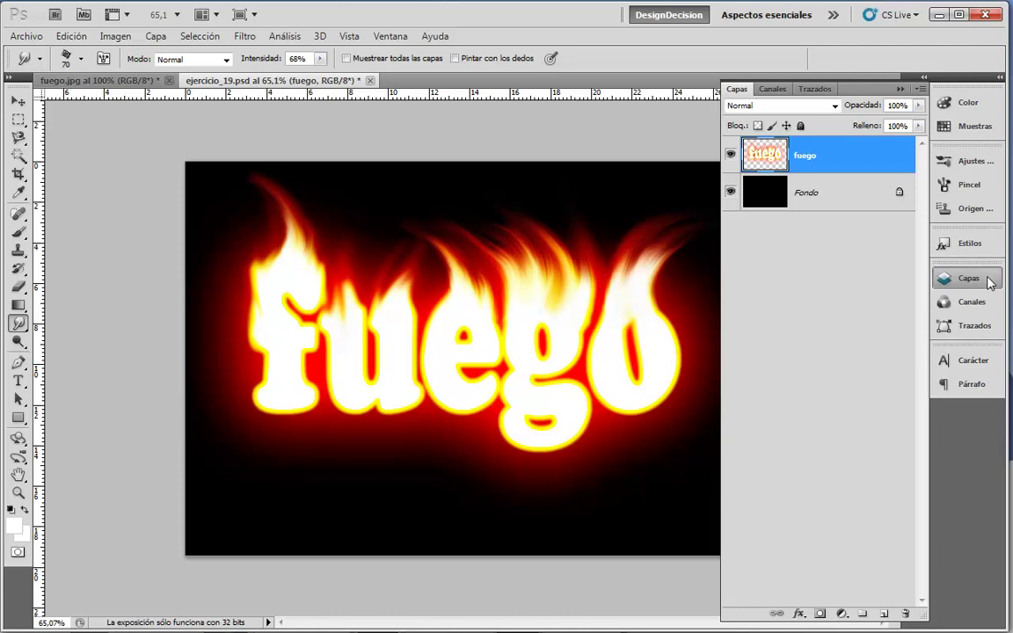
{"action": "left_click", "coordinate": [974, 283]}
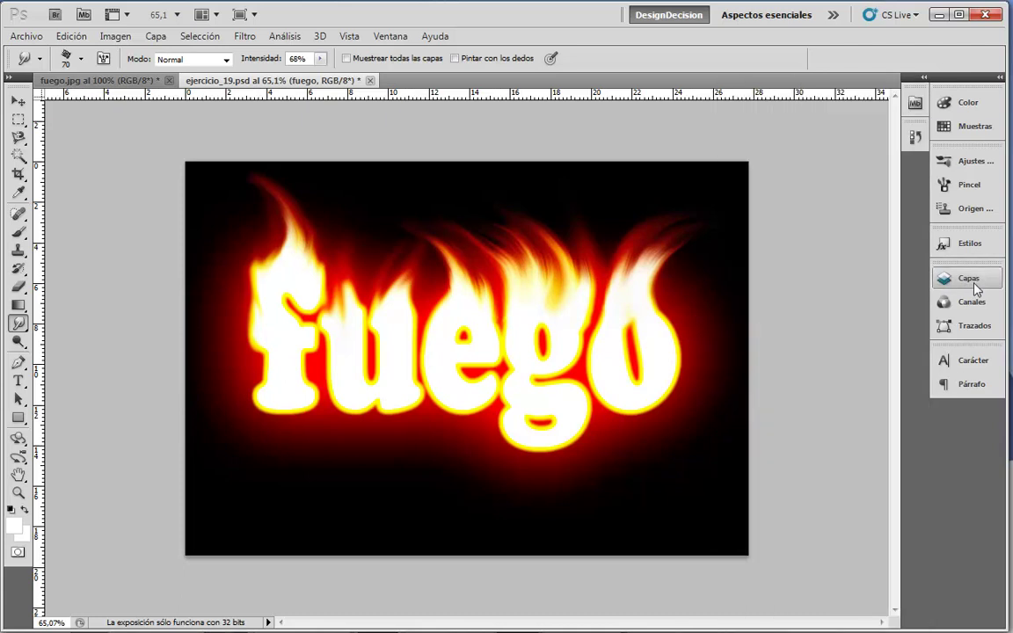